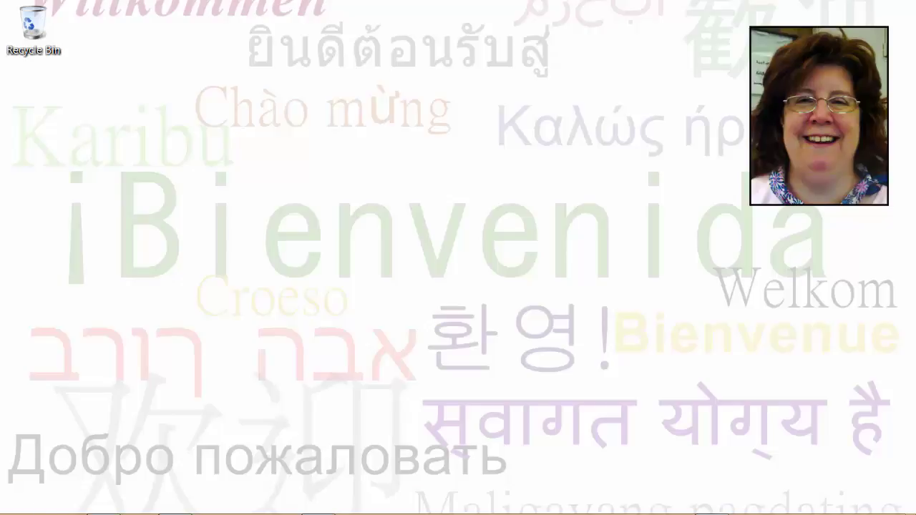
Switch to Chrome and review the Amazon listing for the Microsoft Outlook 2013 textbook
{"action": "left_click", "coordinate": [101, 505]}
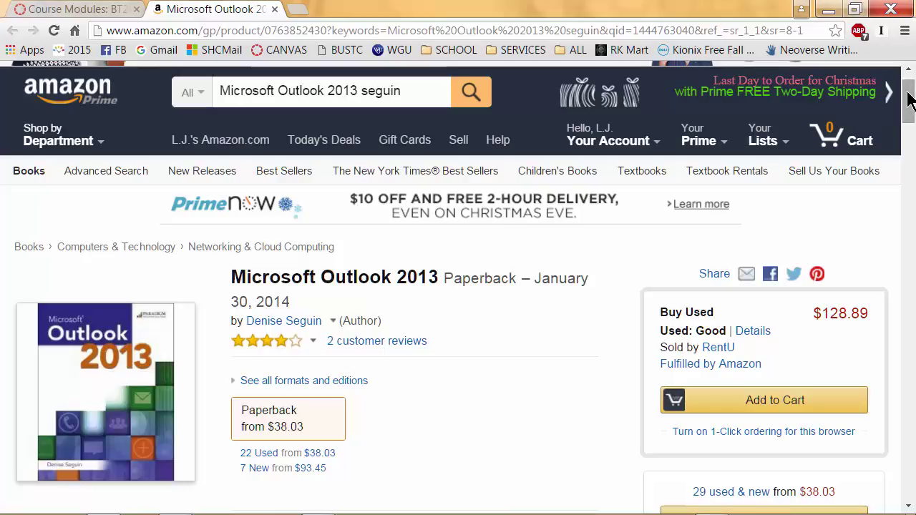
{"action": "left_click_drag", "start_coordinate": [909, 100], "coordinate": [909, 103]}
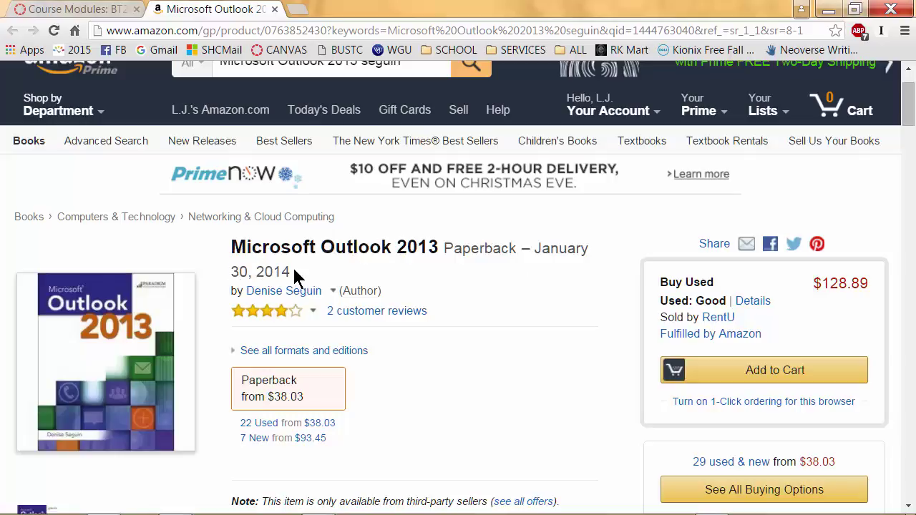
{"action": "mouse_move", "coordinate": [279, 292]}
{"action": "left_click_drag", "start_coordinate": [909, 105], "coordinate": [911, 113]}
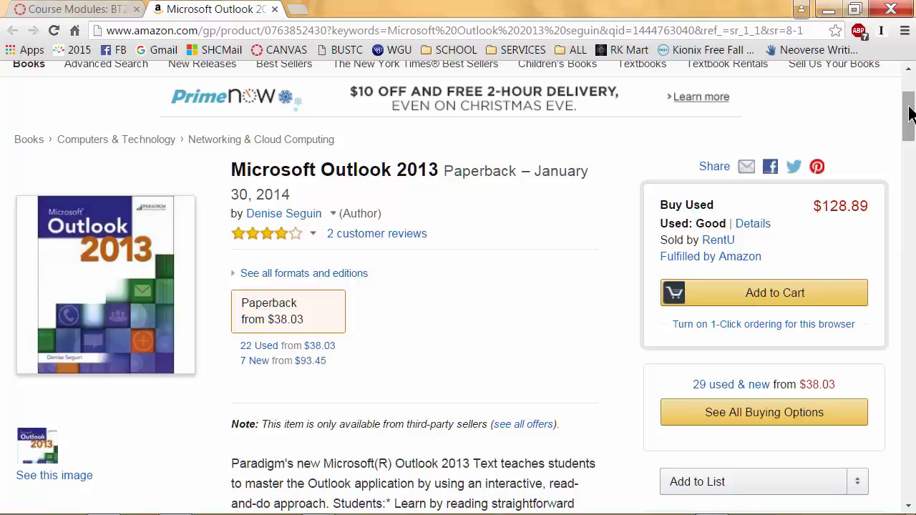
{"action": "left_click_drag", "start_coordinate": [911, 115], "coordinate": [910, 92]}
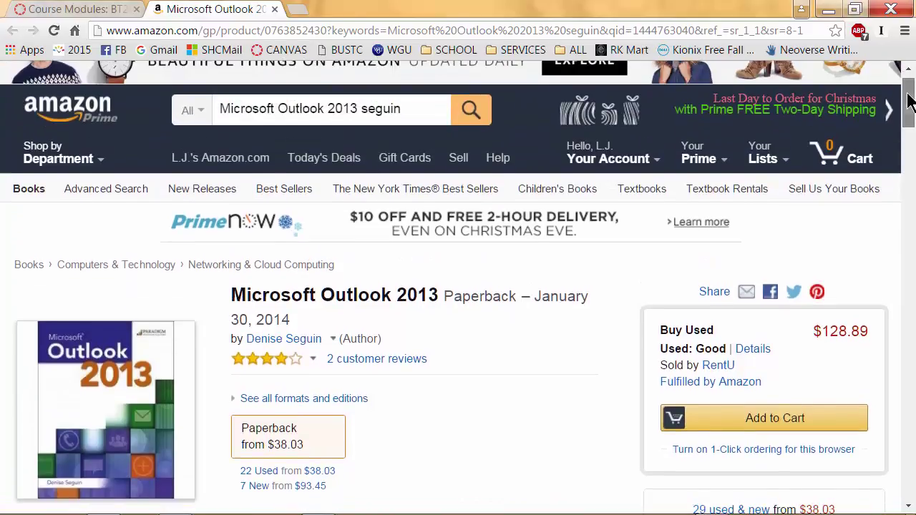
Switch to the Canvas course modules page and review the items listed under Week 1 and Week 2
{"action": "left_click", "coordinate": [103, 8]}
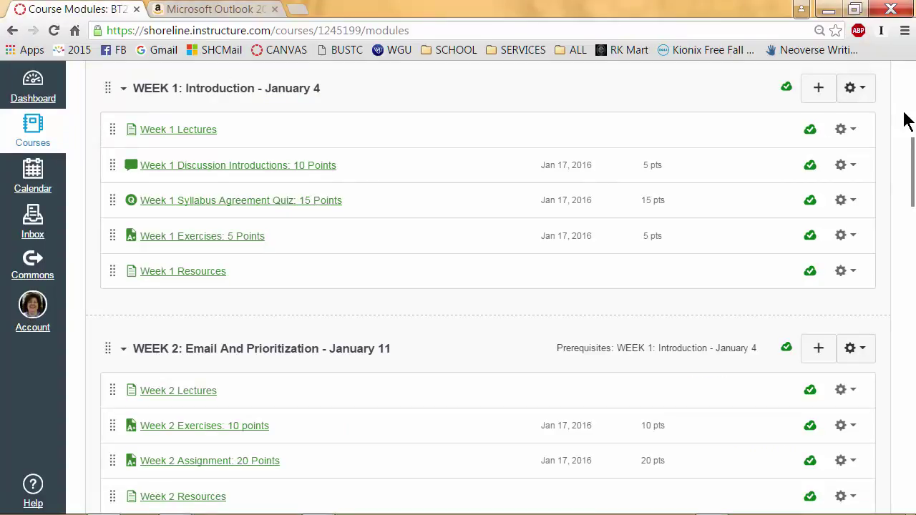
{"action": "scroll", "coordinate": [660, 116], "scroll_direction": "up", "scroll_amount": 1}
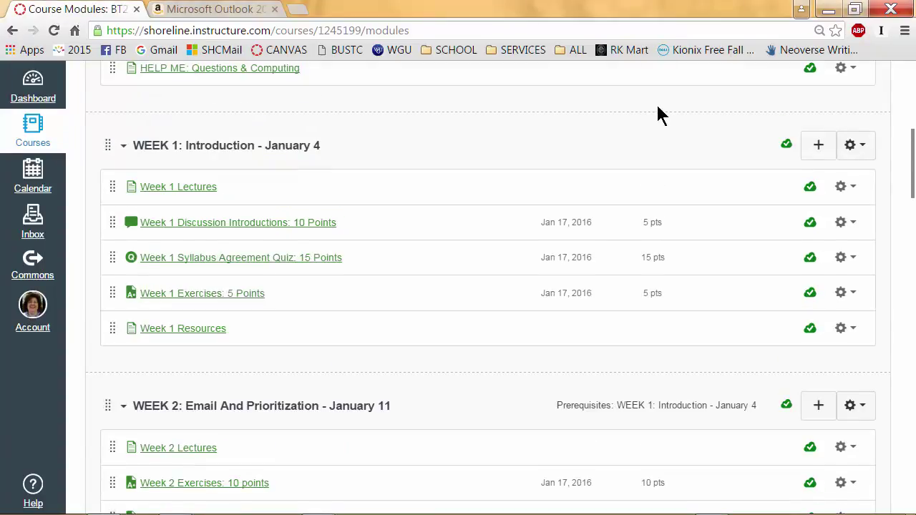
{"action": "left_click_drag", "start_coordinate": [913, 172], "coordinate": [913, 179]}
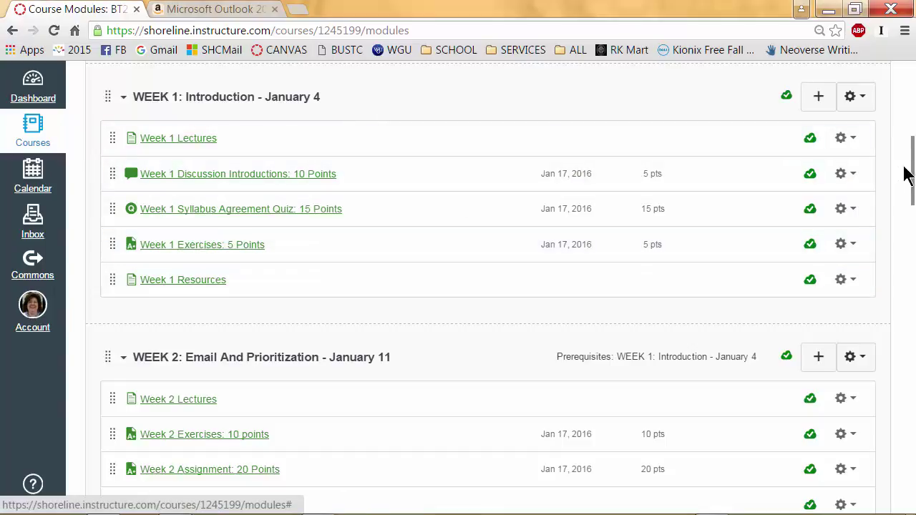
{"action": "left_click_drag", "start_coordinate": [913, 177], "coordinate": [912, 196]}
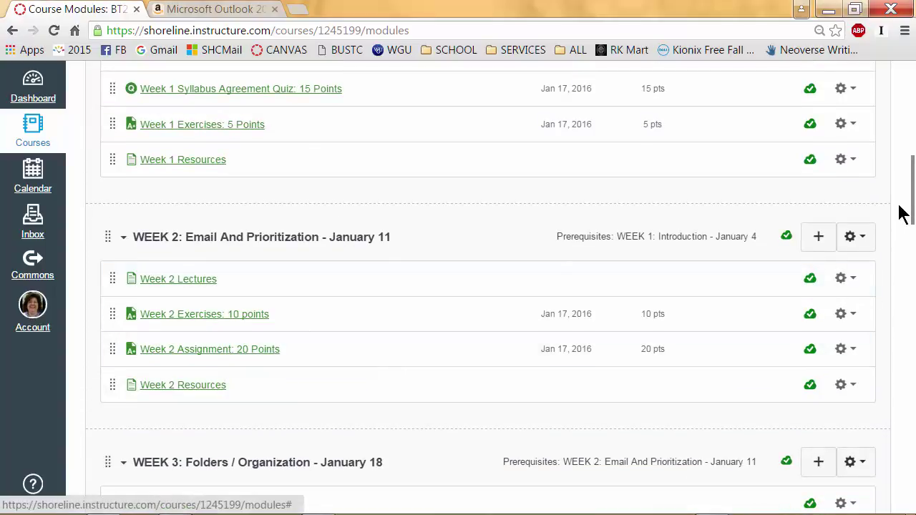
{"action": "scroll", "coordinate": [914, 201], "scroll_direction": "up", "scroll_amount": 3}
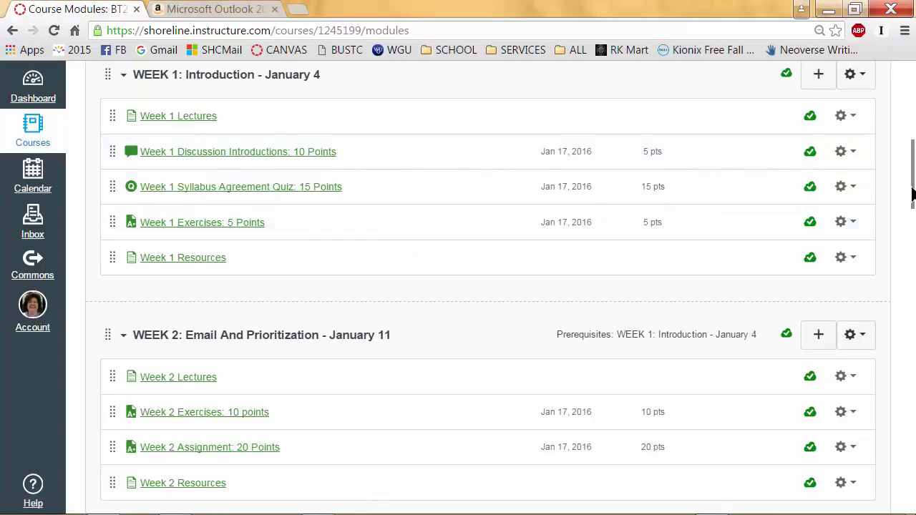
{"action": "scroll", "coordinate": [613, 259], "scroll_direction": "down", "scroll_amount": 2}
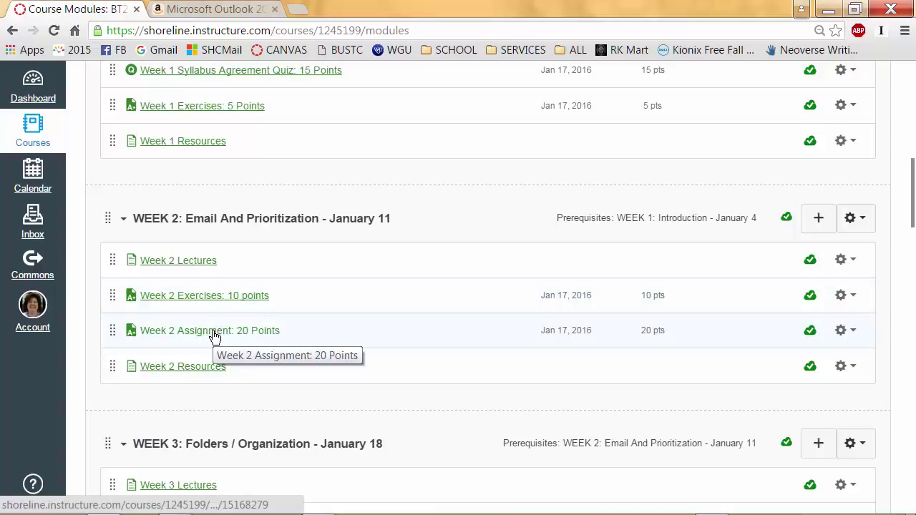
{"action": "left_click_drag", "start_coordinate": [912, 204], "coordinate": [914, 185]}
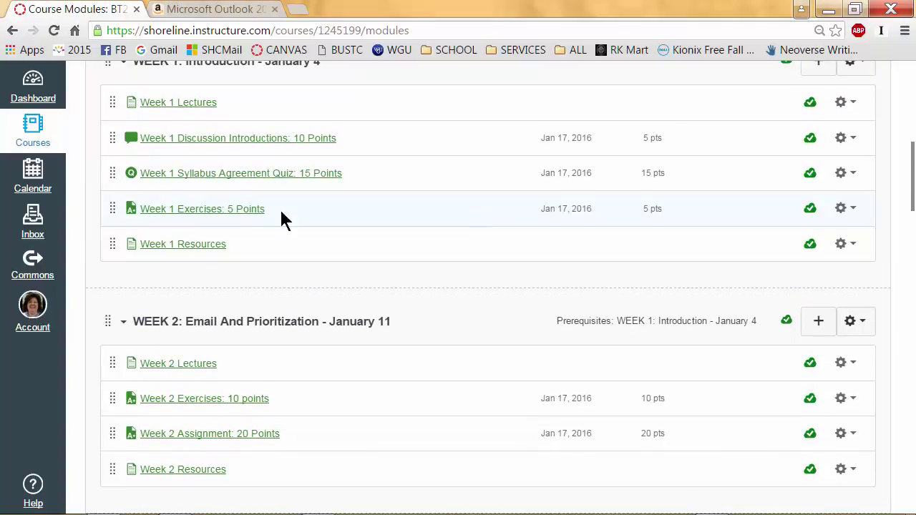
Open the Week 1 Exercises assignment from the Week 1 module in a new browser tab and switch to it
{"action": "right_click", "coordinate": [202, 210]}
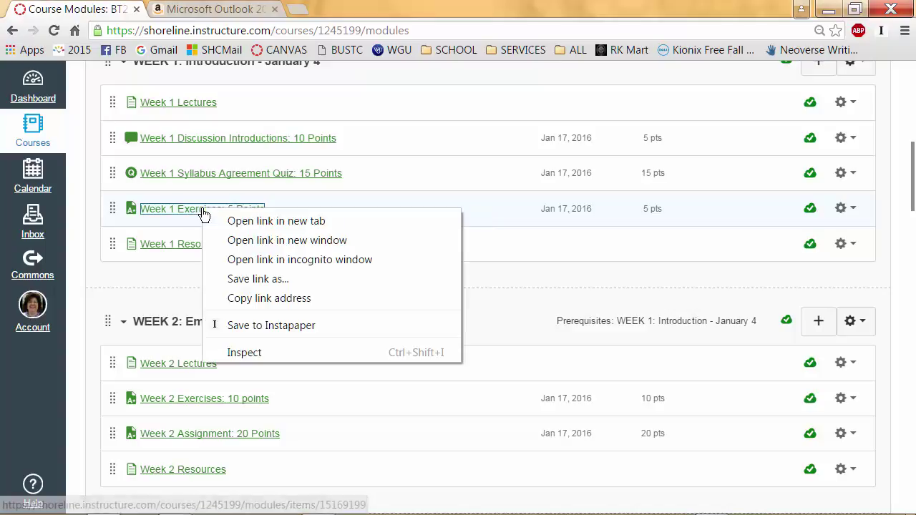
{"action": "left_click", "coordinate": [255, 222]}
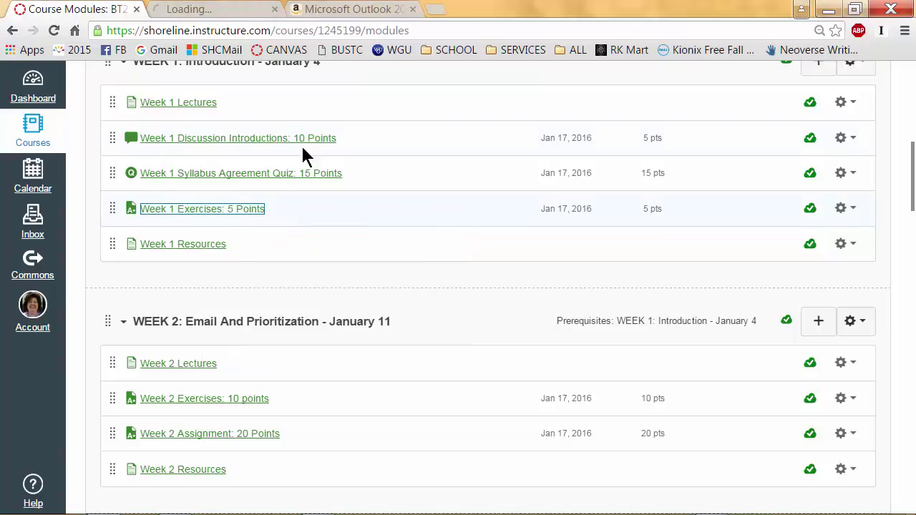
{"action": "left_click", "coordinate": [222, 19]}
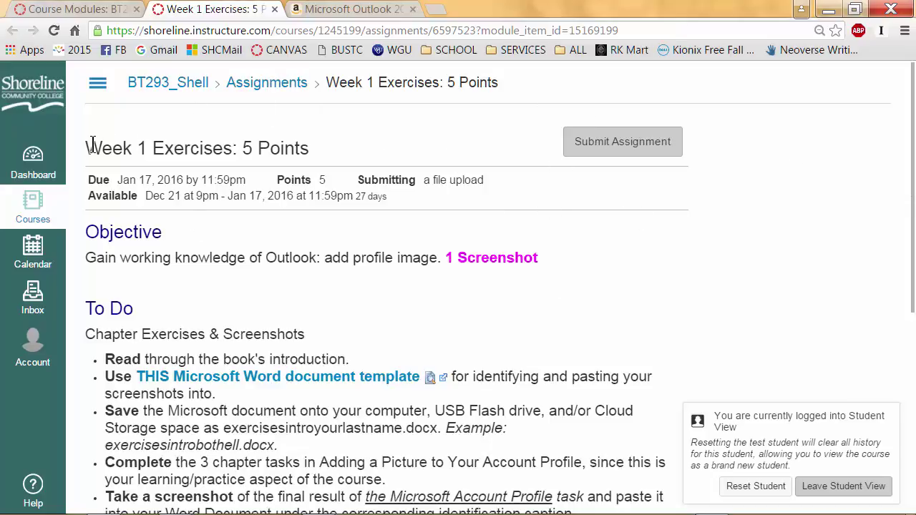
Examine the Week 1 Exercises title, points, due date and availability period
{"action": "left_click_drag", "start_coordinate": [86, 147], "coordinate": [309, 149]}
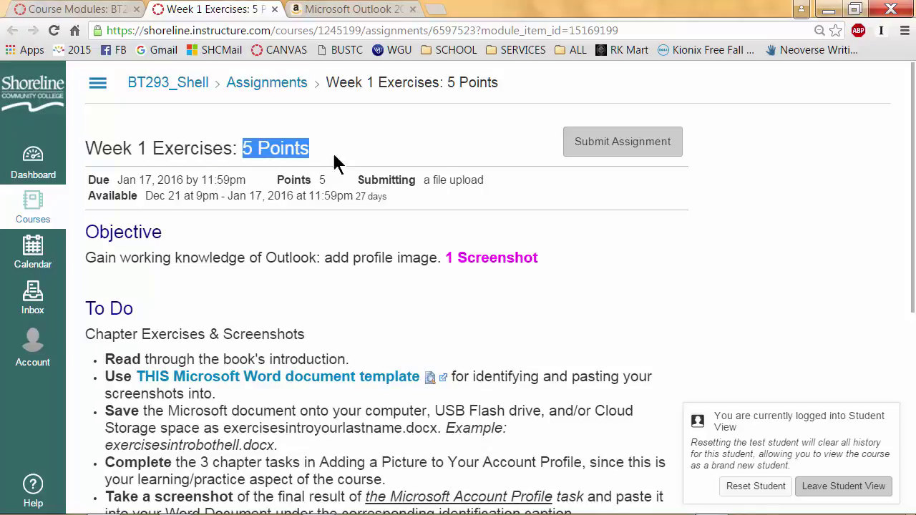
{"action": "left_click_drag", "start_coordinate": [464, 199], "coordinate": [113, 176]}
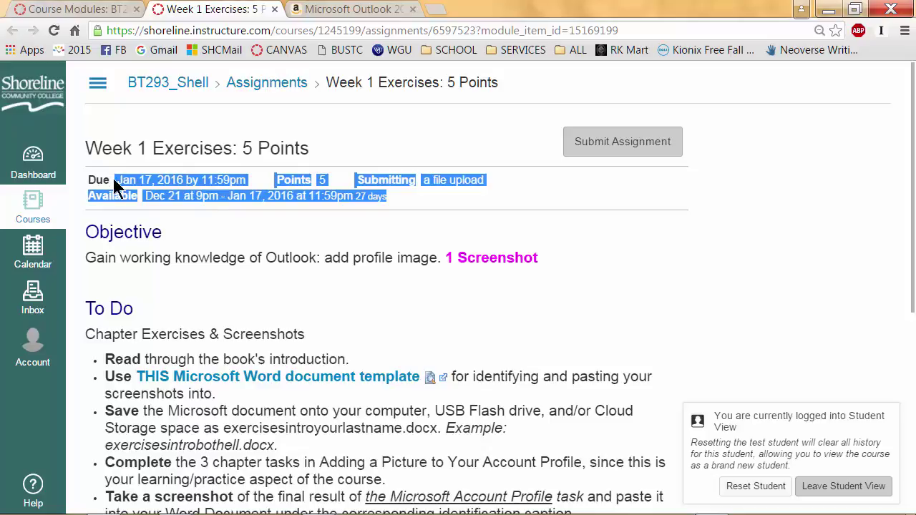
{"action": "left_click", "coordinate": [114, 178]}
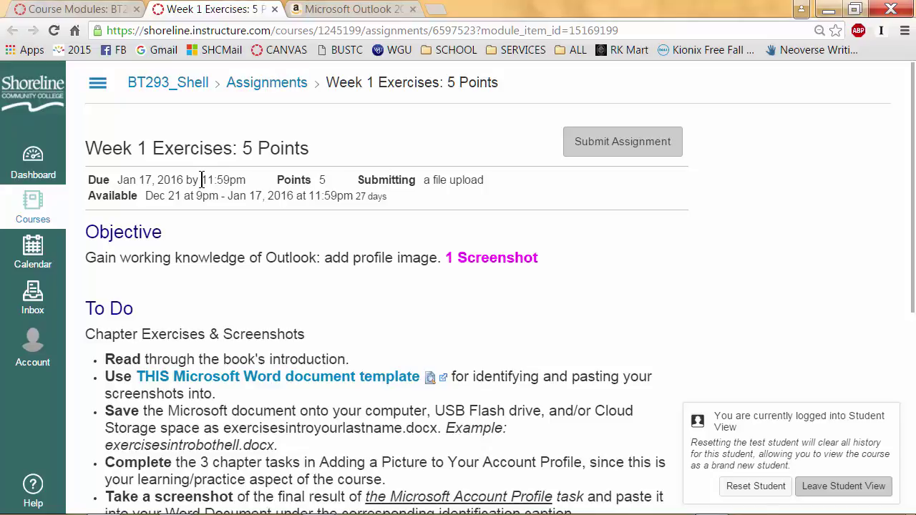
{"action": "left_click_drag", "start_coordinate": [203, 180], "coordinate": [229, 180]}
{"action": "left_click", "coordinate": [240, 180]}
{"action": "left_click_drag", "start_coordinate": [146, 196], "coordinate": [378, 197]}
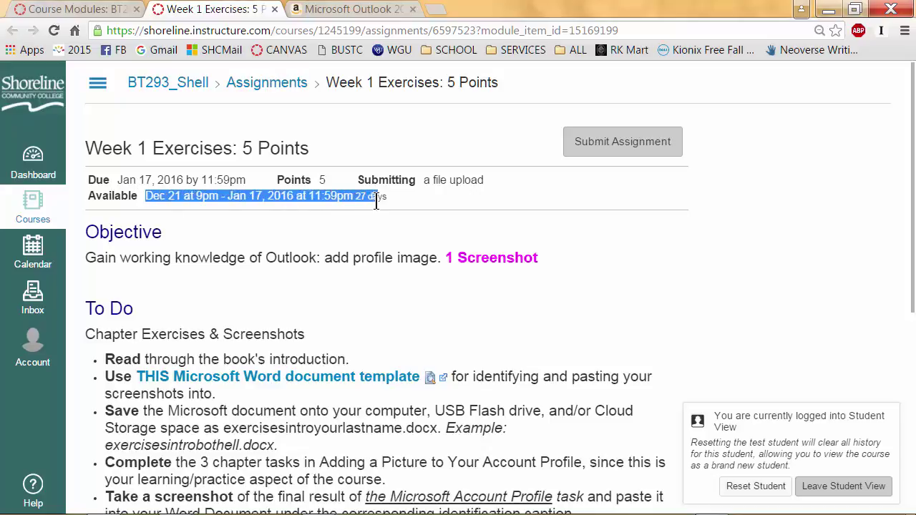
{"action": "left_click", "coordinate": [254, 198]}
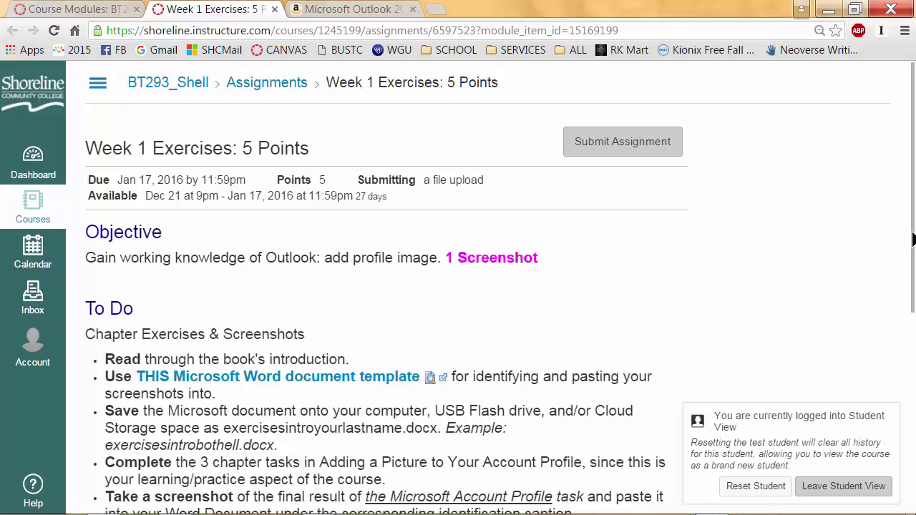
Download the Microsoft Word document template linked in the To Do instructions and open it in Word for editing
{"action": "scroll", "coordinate": [913, 252], "scroll_direction": "down", "scroll_amount": 2}
{"action": "left_click_drag", "start_coordinate": [912, 252], "coordinate": [912, 345]}
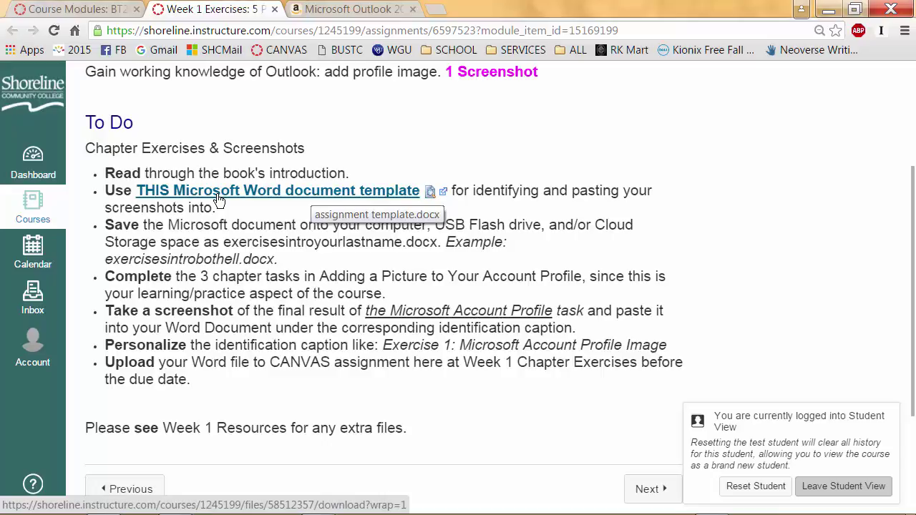
{"action": "left_click", "coordinate": [255, 195]}
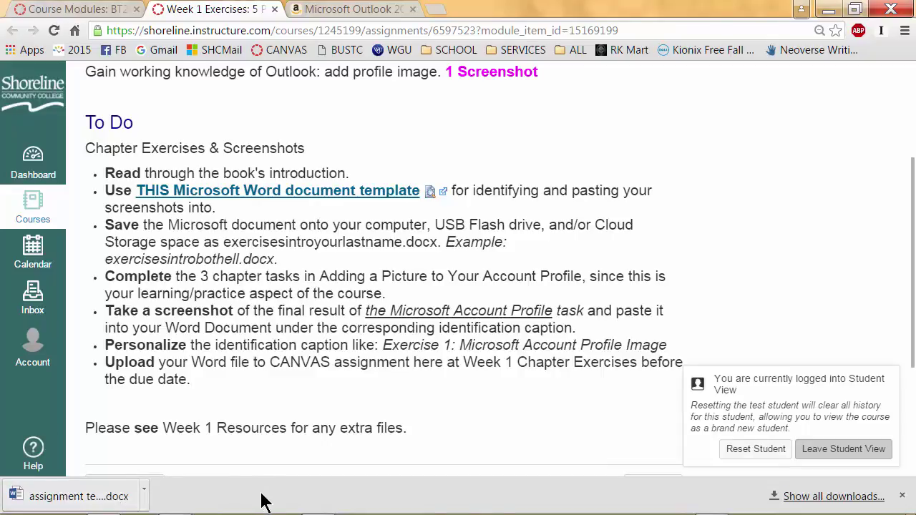
{"action": "left_click", "coordinate": [71, 498]}
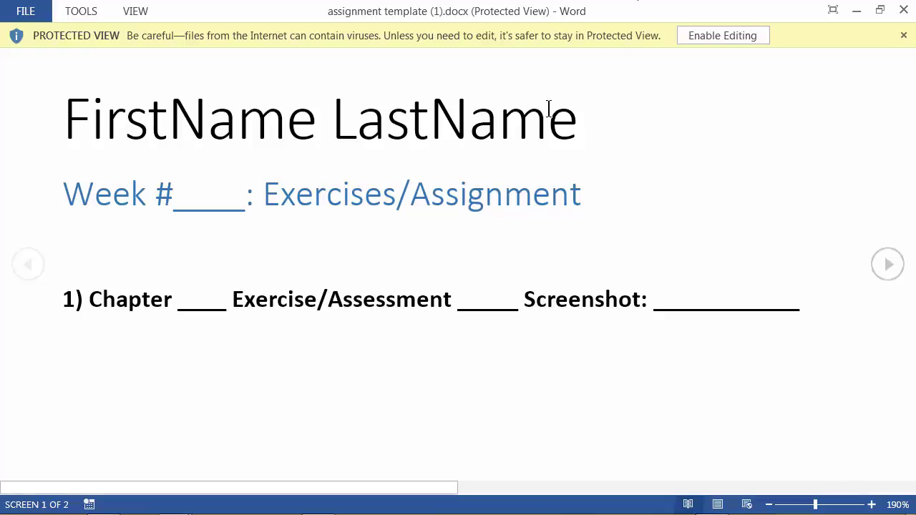
{"action": "left_click", "coordinate": [718, 38]}
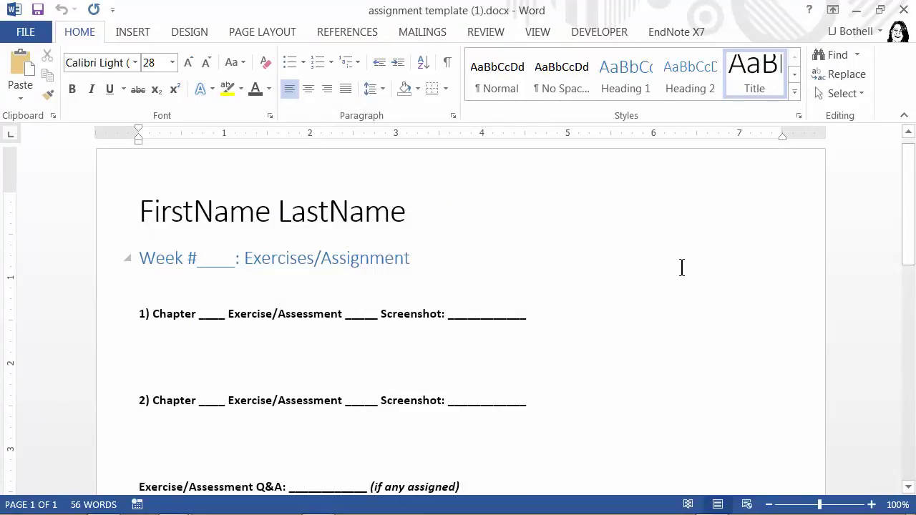
Return to the Week 1 Exercises page in Chrome and read where to save the document and how to name it
{"action": "key", "text": "alt+Tab"}
{"action": "key", "text": "alt+Tab"}
{"action": "key", "text": "Tab"}
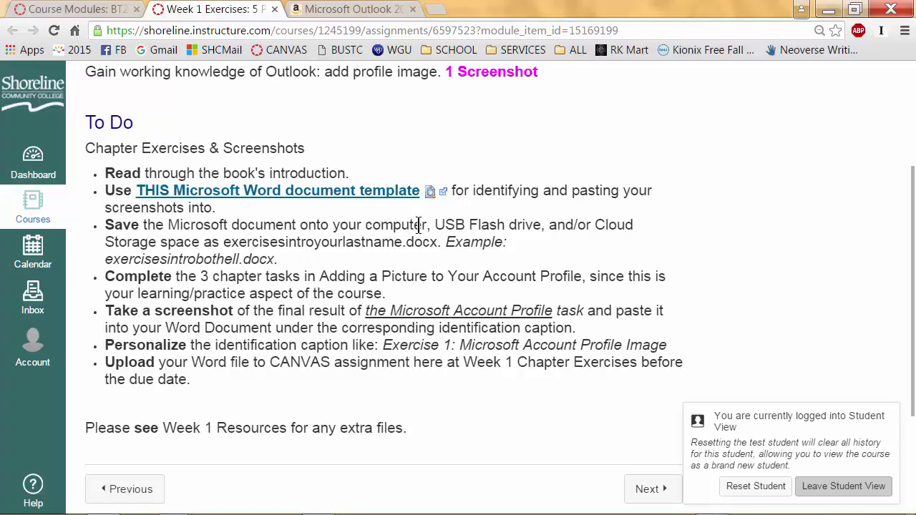
{"action": "left_click_drag", "start_coordinate": [428, 225], "coordinate": [169, 225]}
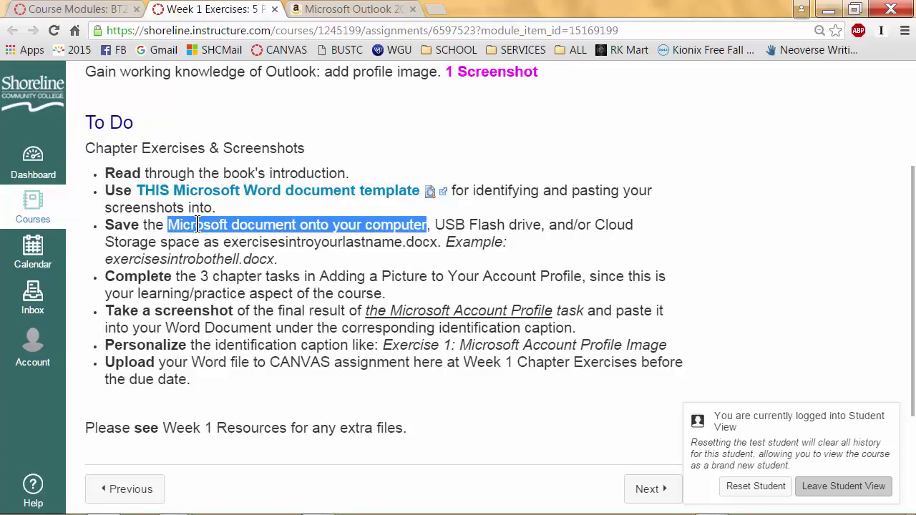
{"action": "left_click", "coordinate": [197, 224]}
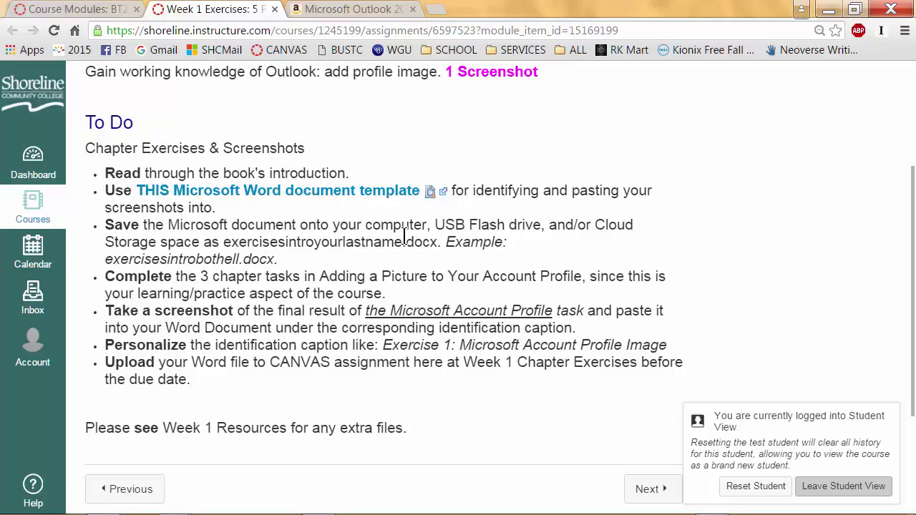
{"action": "left_click_drag", "start_coordinate": [402, 241], "coordinate": [442, 245]}
{"action": "left_click", "coordinate": [224, 244]}
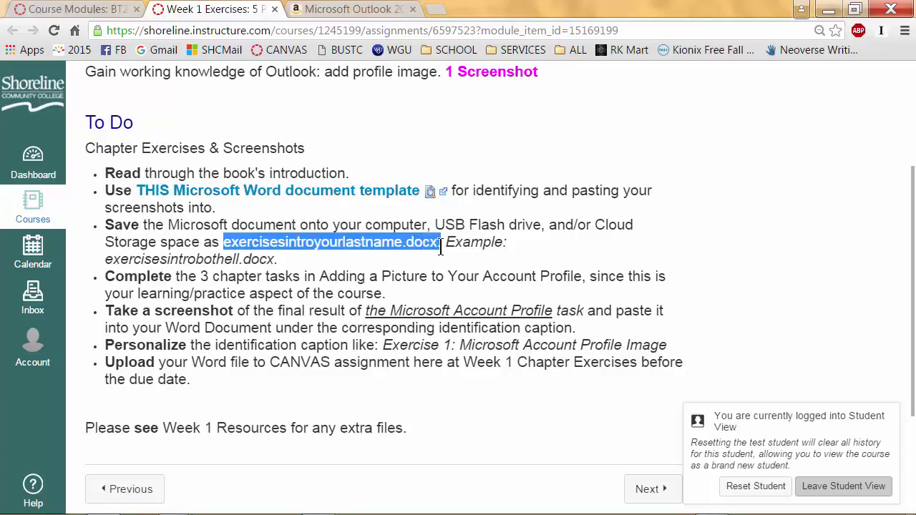
{"action": "left_click", "coordinate": [390, 244]}
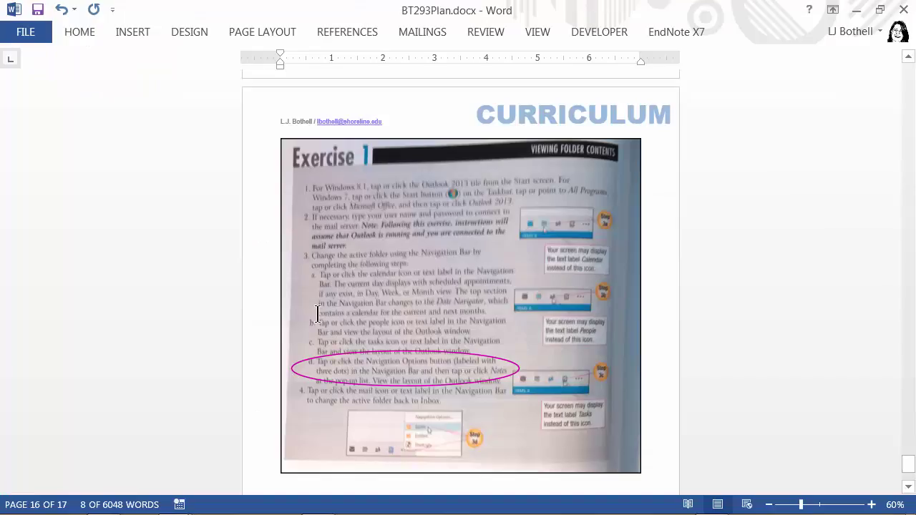
Switch back to the assignment template in Word and, while saving it as a new file, create an "assignments" folder inside BT293
{"action": "key", "text": "alt+Tab"}
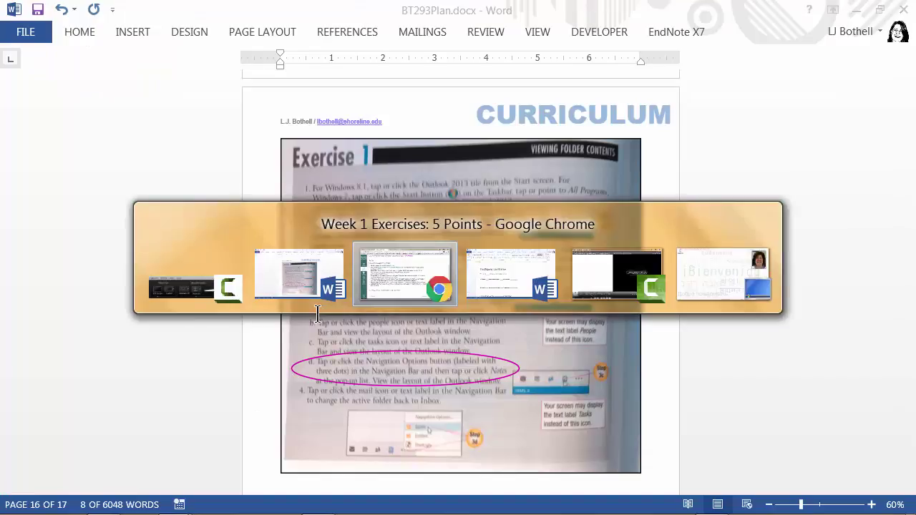
{"action": "key", "text": "alt+Tab"}
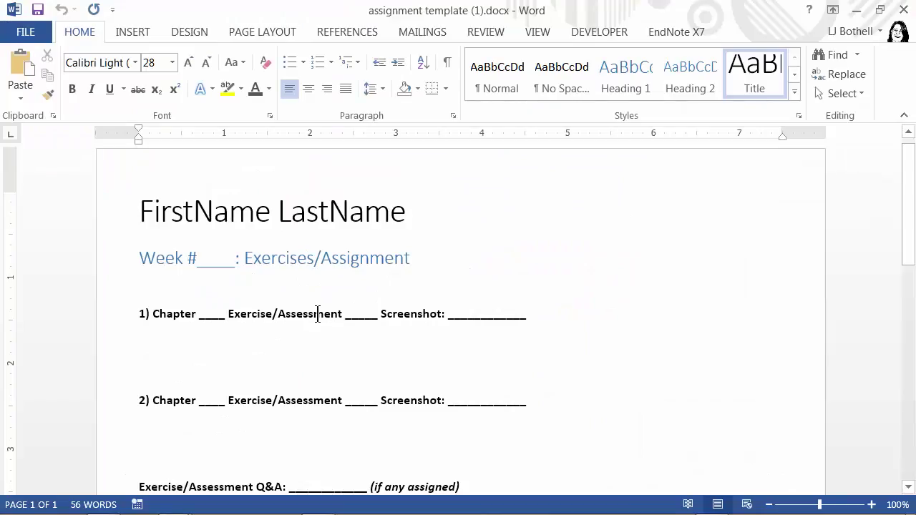
{"action": "left_click", "coordinate": [22, 33]}
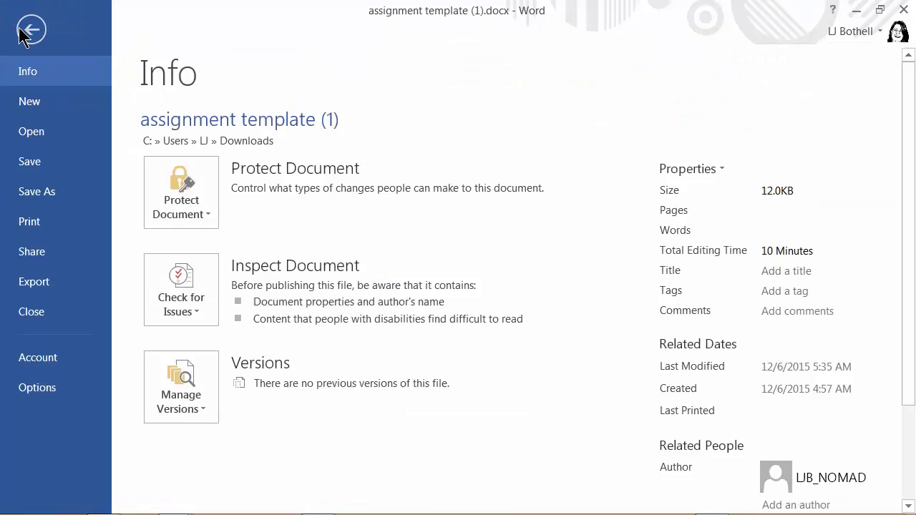
{"action": "left_click", "coordinate": [25, 193]}
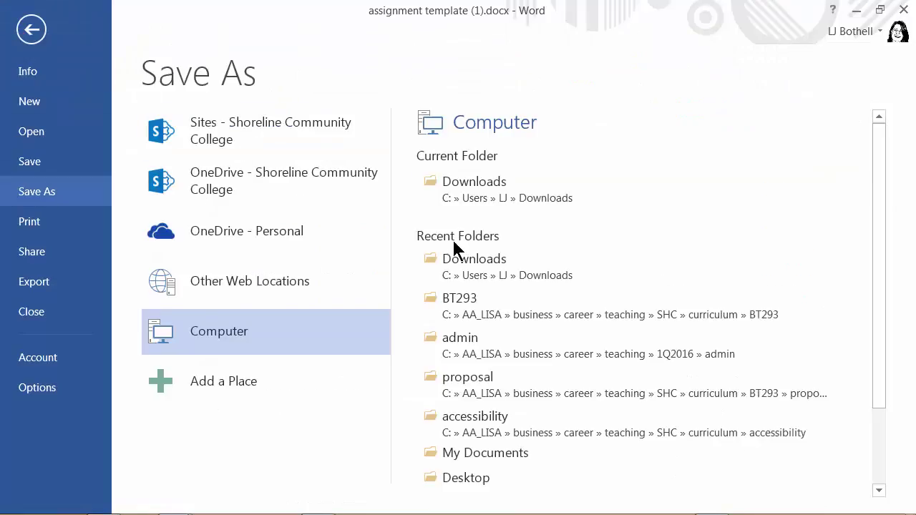
{"action": "left_click", "coordinate": [461, 307]}
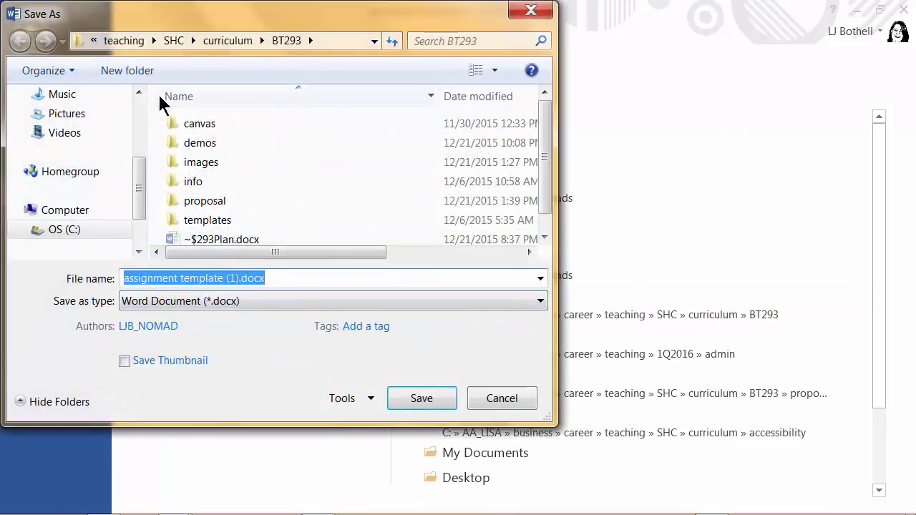
{"action": "left_click", "coordinate": [125, 70]}
{"action": "type", "text": "assignments"}
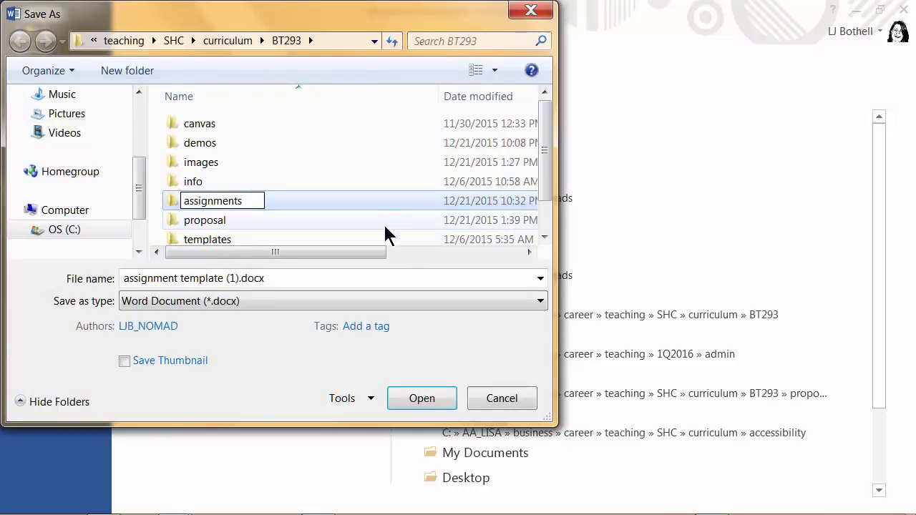
{"action": "key", "text": "Return"}
Open the new assignments folder and clear the suggested file name, keeping only the .docx extension
{"action": "double_click", "coordinate": [206, 128]}
{"action": "left_click", "coordinate": [247, 278]}
{"action": "triple_click", "coordinate": [238, 277]}
{"action": "double_click", "coordinate": [238, 277]}
{"action": "left_click", "coordinate": [238, 278]}
{"action": "key", "text": "BackSpace"}
{"action": "key", "text": "BackSpace"}
{"action": "key", "text": "BackSpace"}
{"action": "key", "text": "BackSpace"}
{"action": "key", "text": "BackSpace"}
{"action": "key", "text": "BackSpace"}
{"action": "key", "text": "BackSpace"}
{"action": "key", "text": "BackSpace"}
{"action": "key", "text": "BackSpace"}
{"action": "key", "text": "BackSpace"}
{"action": "key", "text": "BackSpace"}
{"action": "key", "text": "BackSpace"}
{"action": "key", "text": "BackSpace"}
{"action": "key", "text": "BackSpace"}
{"action": "key", "text": "BackSpace"}
{"action": "key", "text": "BackSpace"}
{"action": "key", "text": "BackSpace"}
{"action": "key", "text": "BackSpace"}
{"action": "key", "text": "BackSpace"}
{"action": "key", "text": "BackSpace"}
{"action": "key", "text": "BackSpace"}
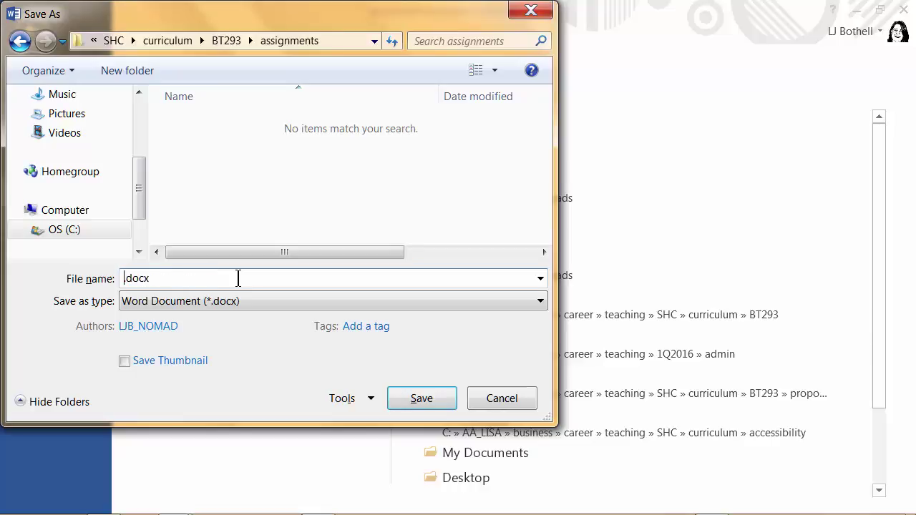
Copy "exercisesintroyourlastname" from the Canvas instructions in Chrome and paste it before .docx as the file name in Word's Save As dialog
{"action": "key", "text": "alt+Tab"}
{"action": "key", "text": "alt+Tab"}
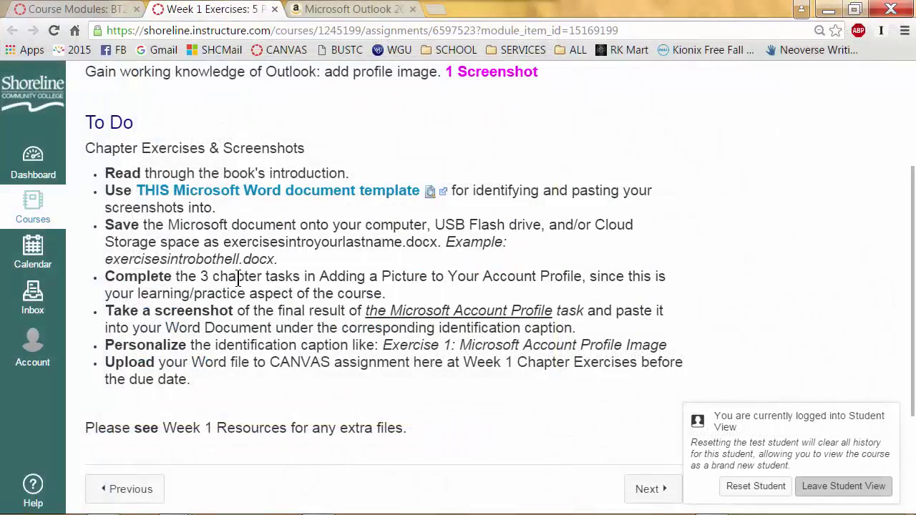
{"action": "left_click_drag", "start_coordinate": [224, 242], "coordinate": [401, 241]}
{"action": "key", "text": "ctrl+c"}
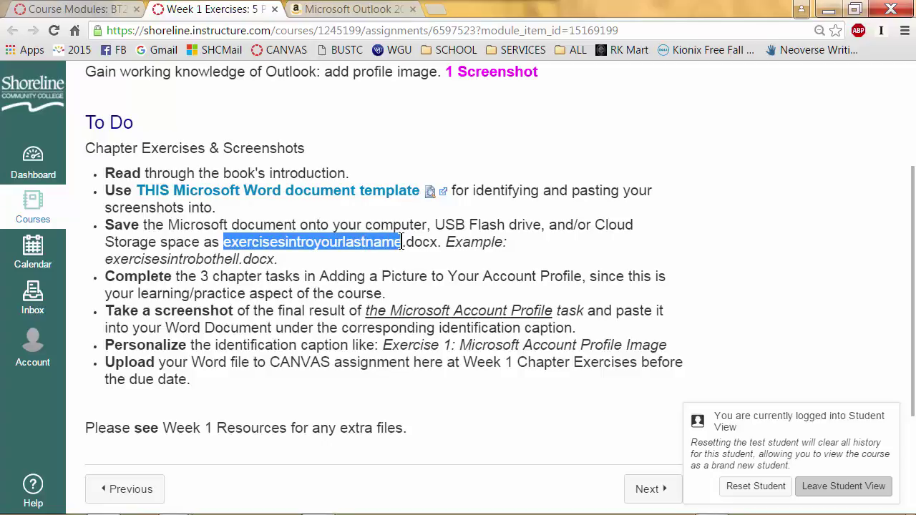
{"action": "key", "text": "alt+Tab"}
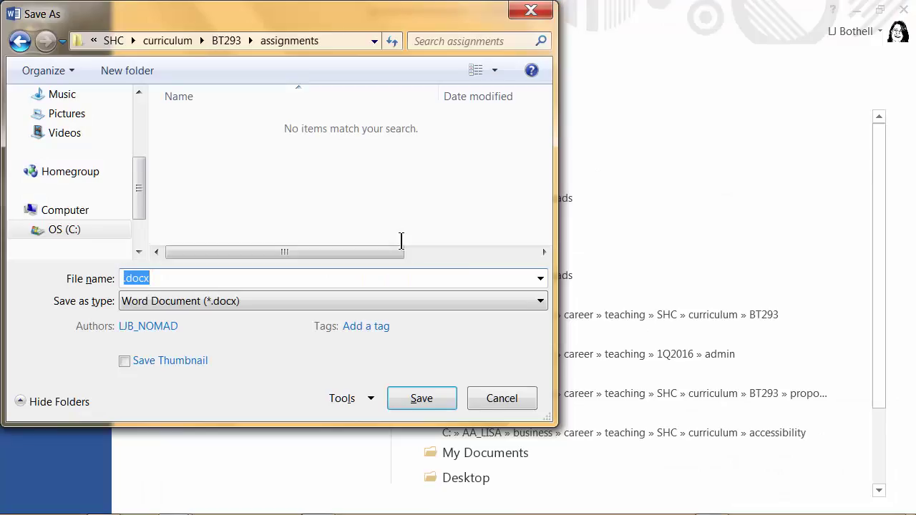
{"action": "left_click", "coordinate": [123, 278]}
{"action": "key", "text": "ctrl+v"}
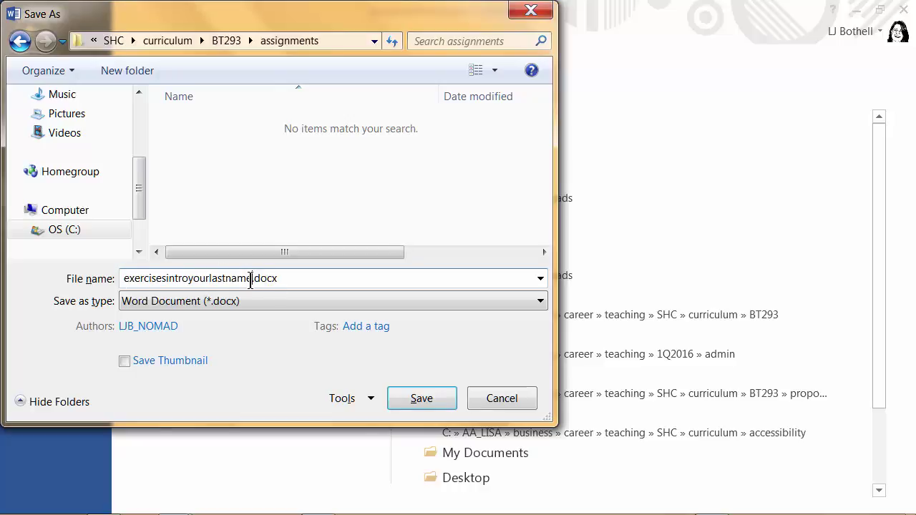
Replace "yourlastname" in the file name with the student's last name and save the document
{"action": "left_click_drag", "start_coordinate": [250, 278], "coordinate": [188, 278]}
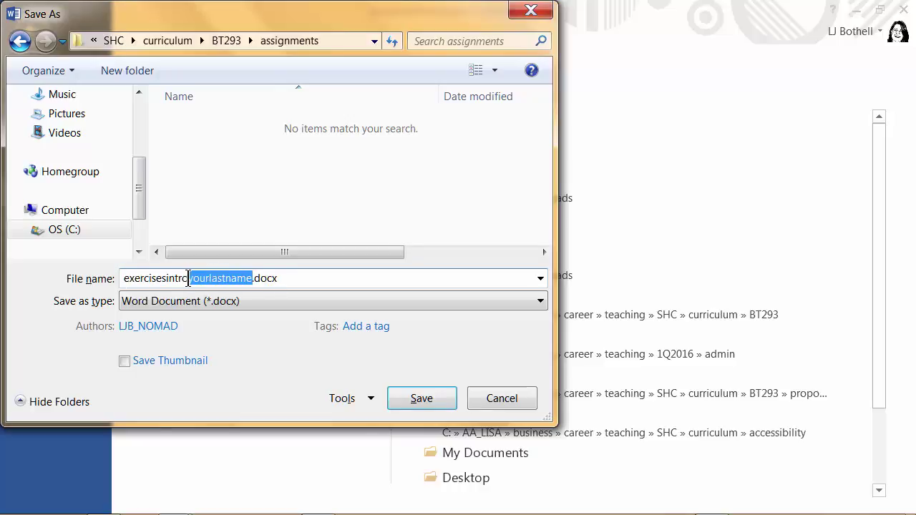
{"action": "type", "text": "bothell"}
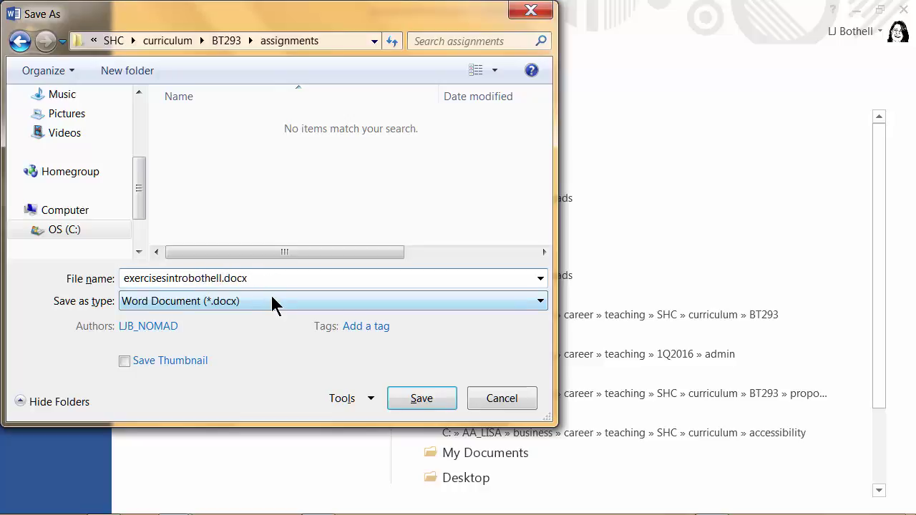
{"action": "left_click", "coordinate": [423, 398]}
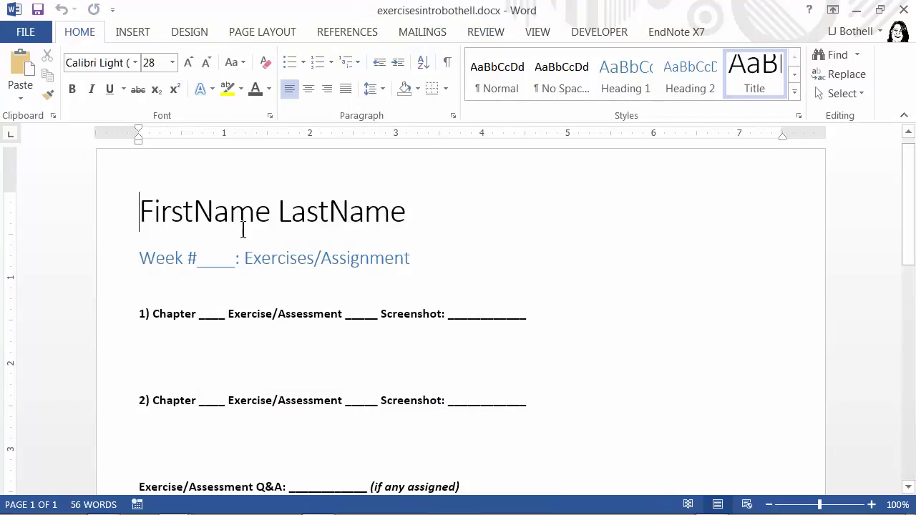
Replace the FirstName LastName placeholders in the document title with the student's first and last name
{"action": "left_click", "coordinate": [265, 210]}
{"action": "left_click_drag", "start_coordinate": [265, 210], "coordinate": [143, 206]}
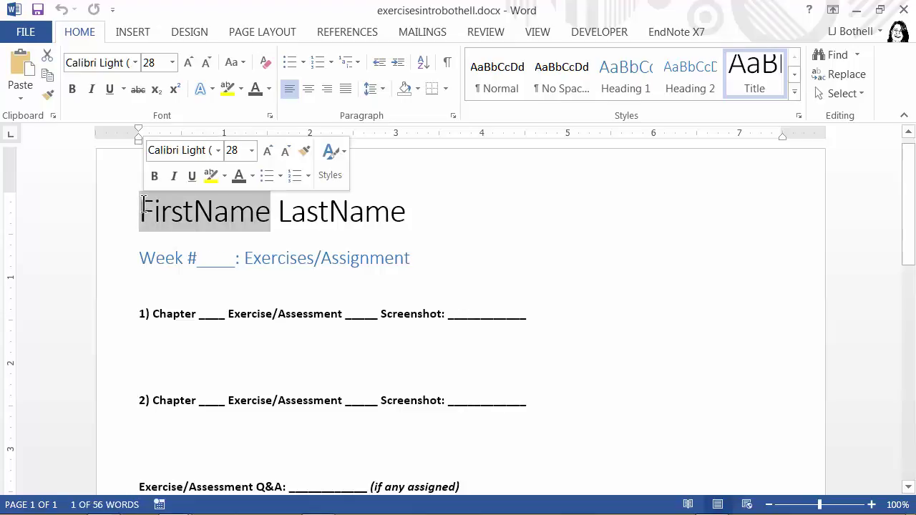
{"action": "type", "text": "Lisa"}
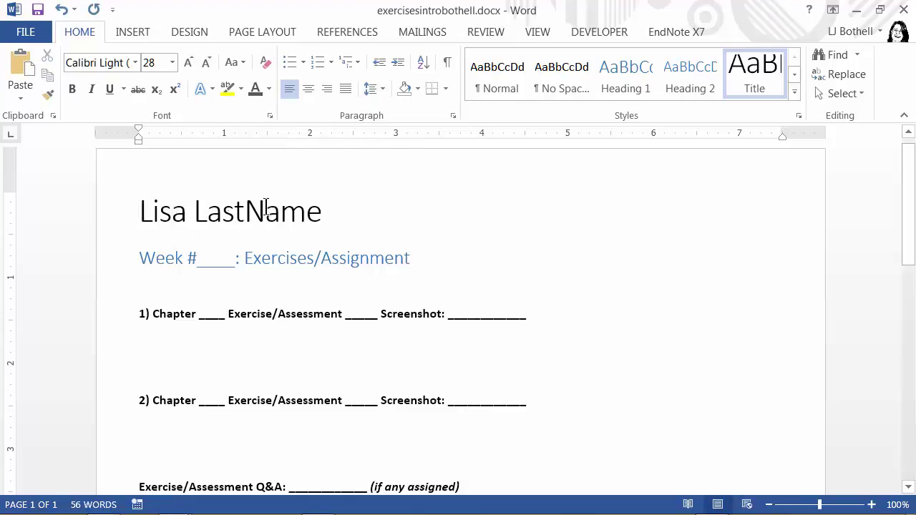
{"action": "left_click_drag", "start_coordinate": [334, 213], "coordinate": [196, 206]}
{"action": "type", "text": "Bothell"}
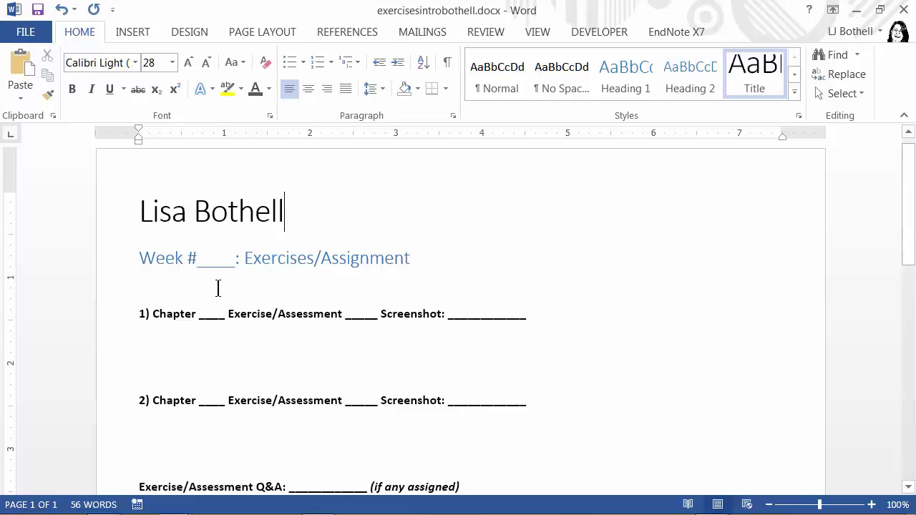
Check the assignment page in Chrome, then change the heading in Word to "Week #1: Exercises", removing "/Assignment"
{"action": "double_click", "coordinate": [356, 313]}
{"action": "double_click", "coordinate": [461, 319]}
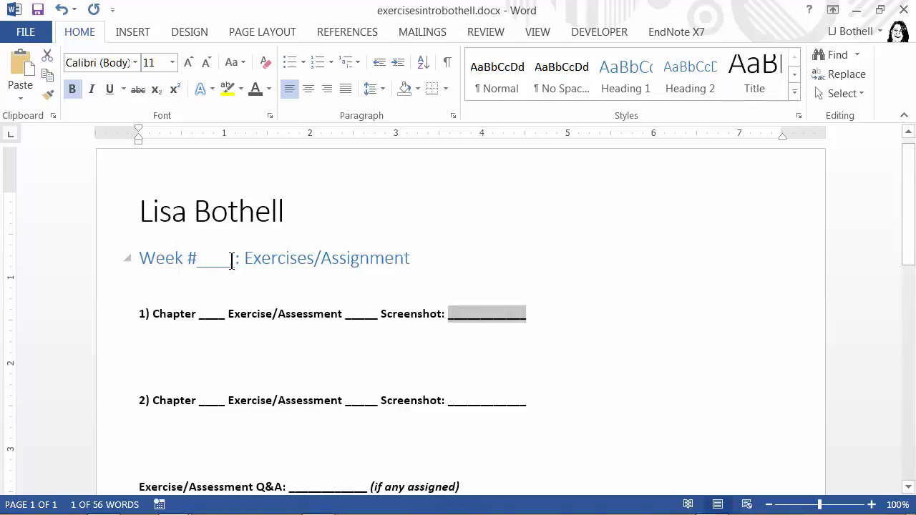
{"action": "key", "text": "alt+Tab"}
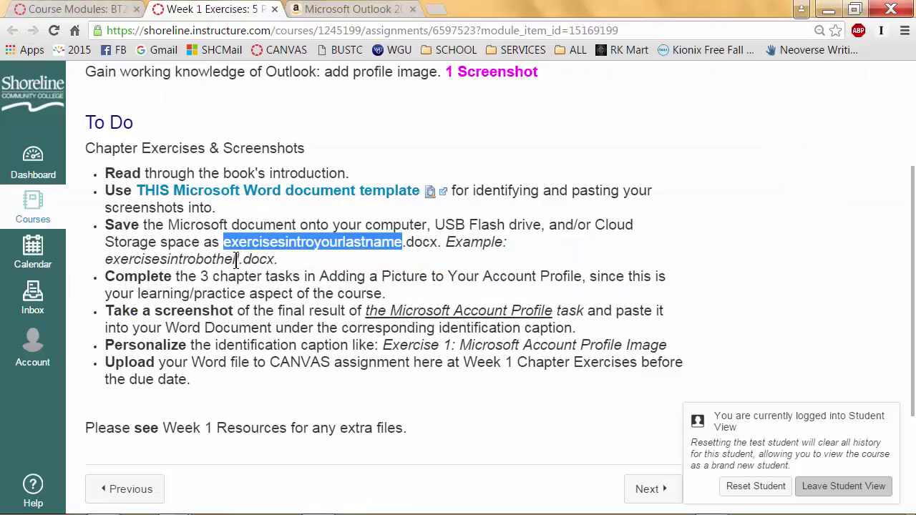
{"action": "scroll", "coordinate": [909, 150], "scroll_direction": "up", "scroll_amount": 3}
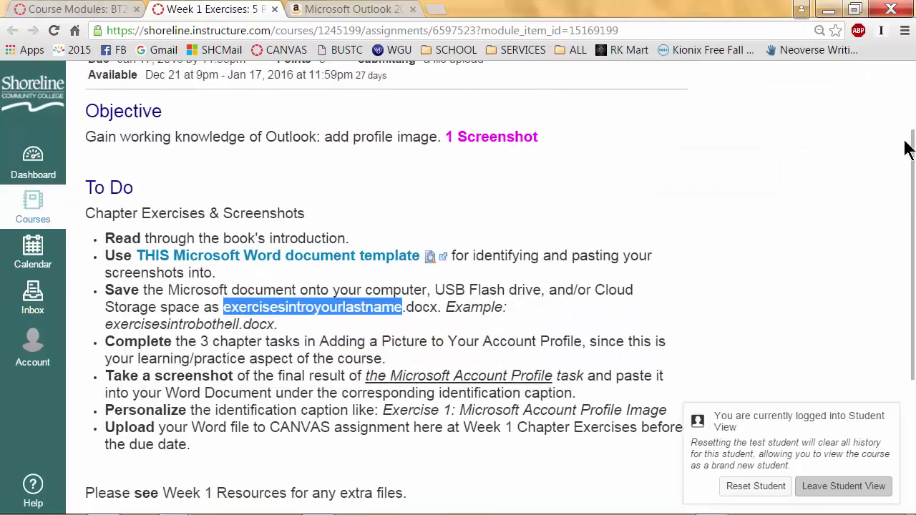
{"action": "scroll", "coordinate": [901, 128], "scroll_direction": "down", "scroll_amount": 2}
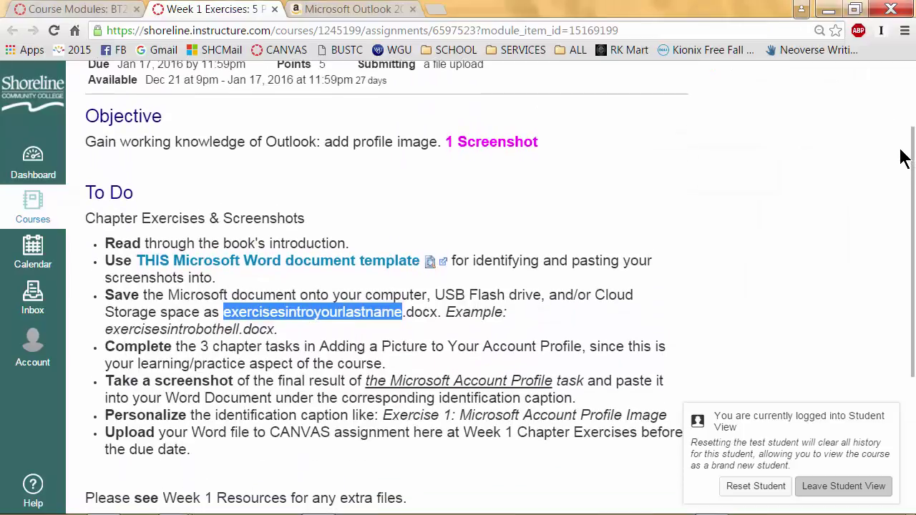
{"action": "key", "text": "alt+Tab"}
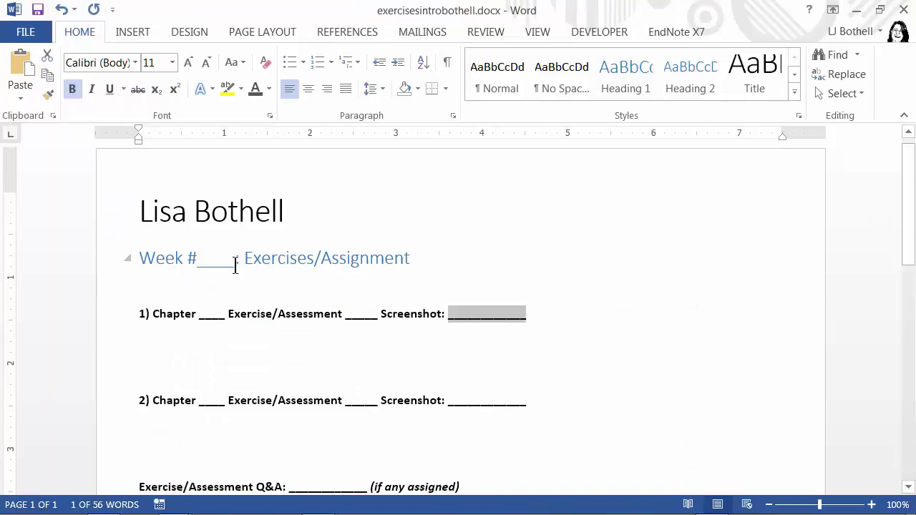
{"action": "left_click_drag", "start_coordinate": [236, 259], "coordinate": [199, 260]}
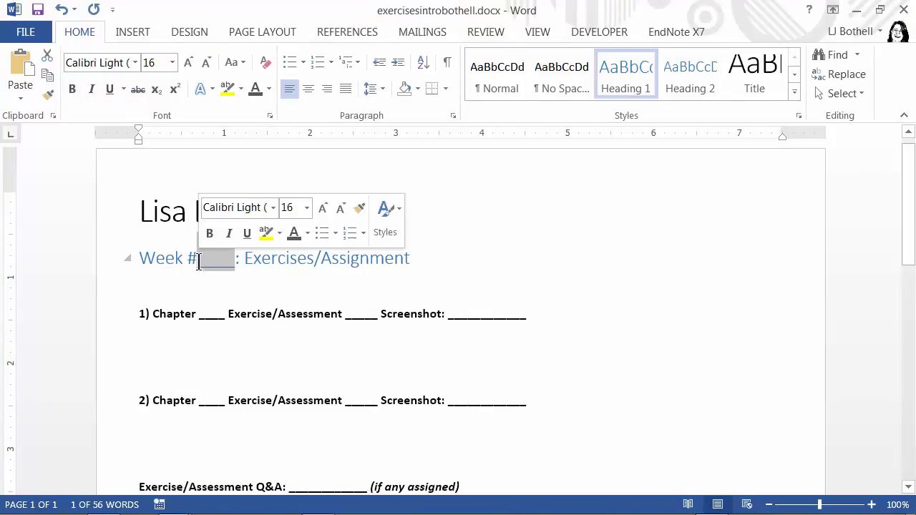
{"action": "type", "text": "1"}
{"action": "left_click_drag", "start_coordinate": [398, 256], "coordinate": [287, 260]}
{"action": "key", "text": "Delete"}
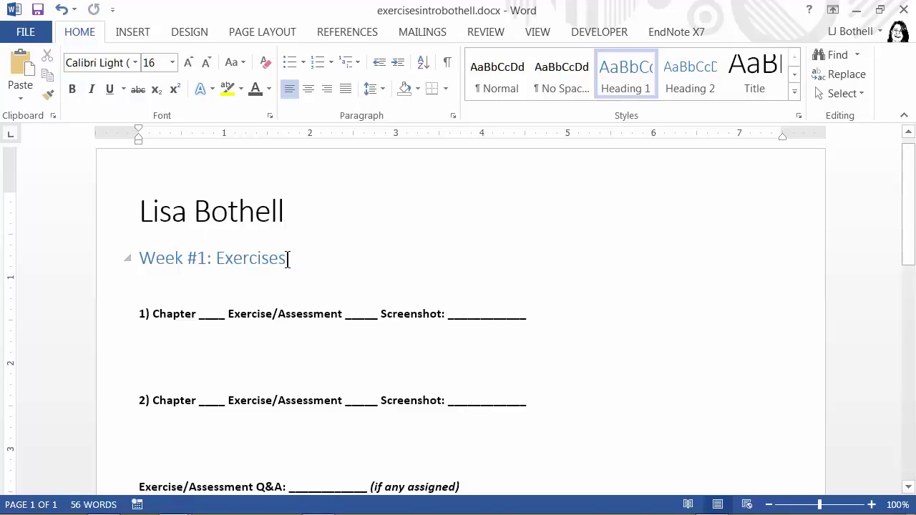
Check the reading task in Chrome, then fill the first caption's chapter blank in Word with "Introduction" and remove "/Assessment"
{"action": "key", "text": "alt+Tab"}
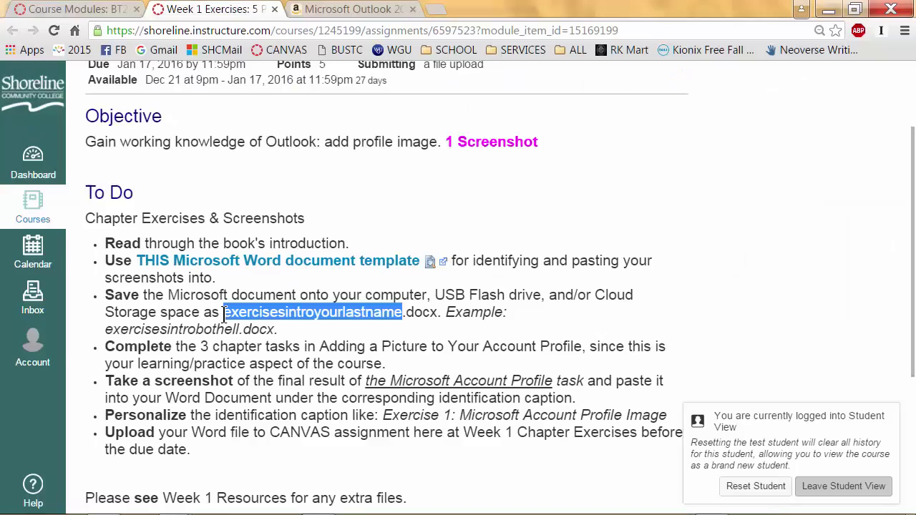
{"action": "left_click", "coordinate": [292, 379]}
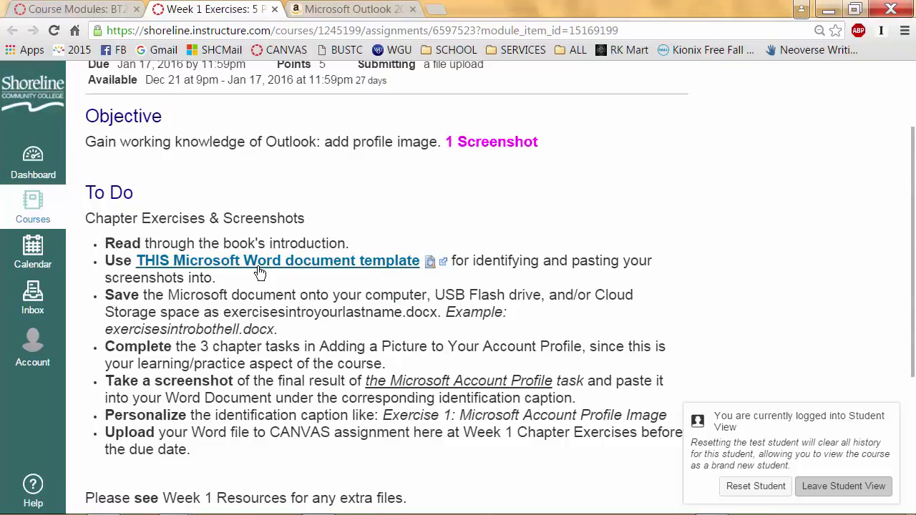
{"action": "left_click_drag", "start_coordinate": [224, 244], "coordinate": [346, 243]}
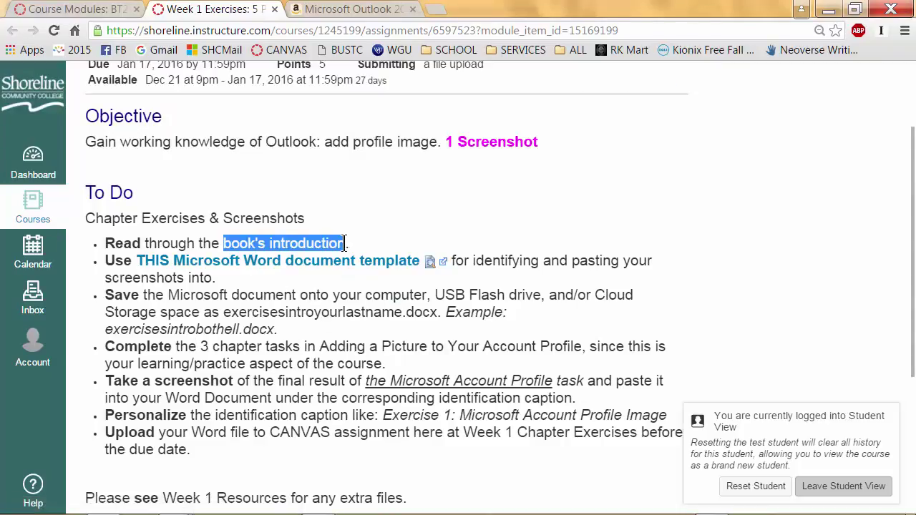
{"action": "key", "text": "alt+Tab"}
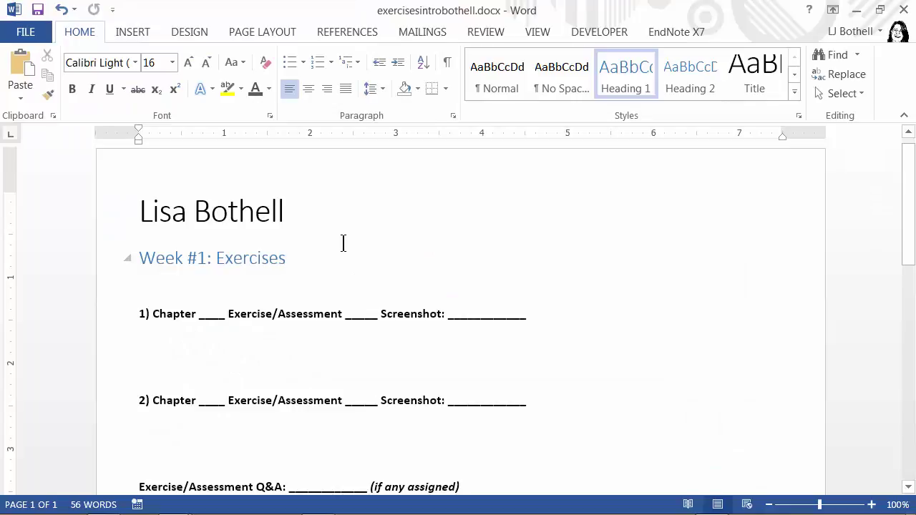
{"action": "left_click_drag", "start_coordinate": [226, 313], "coordinate": [200, 314]}
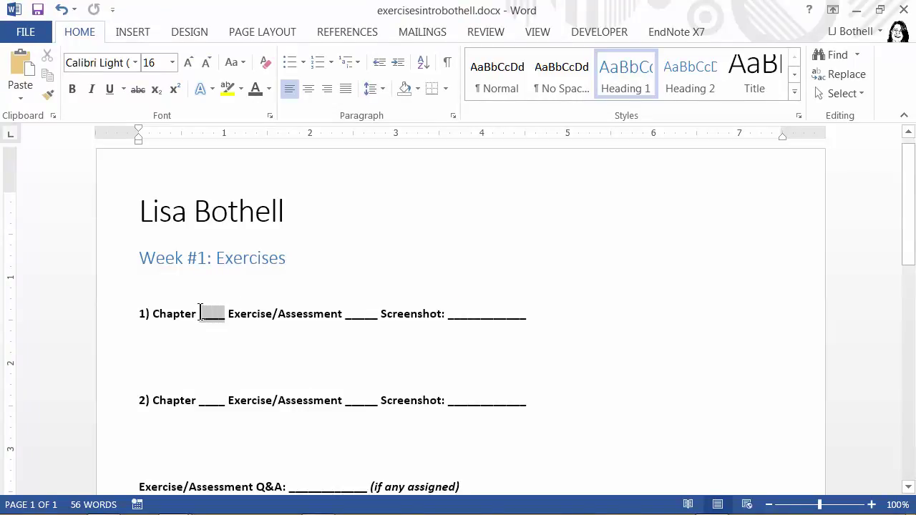
{"action": "type", "text": "Introdu"}
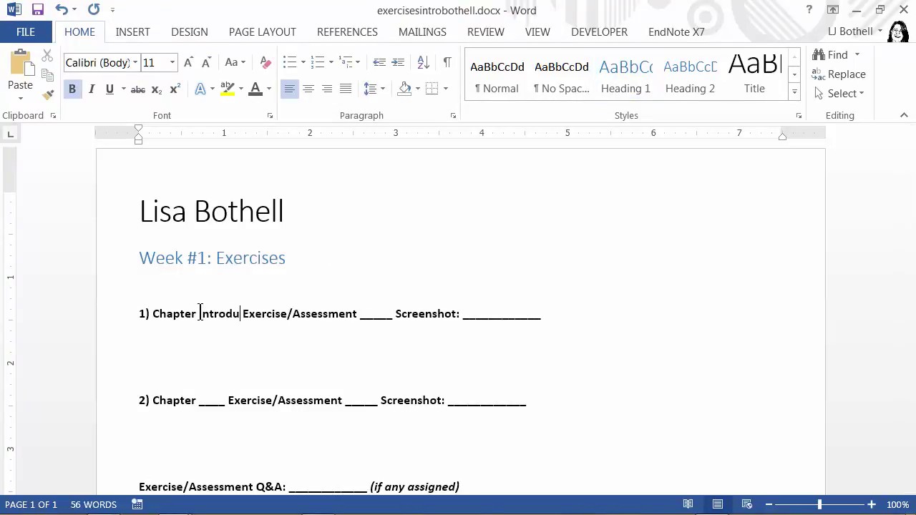
{"action": "type", "text": "ction"}
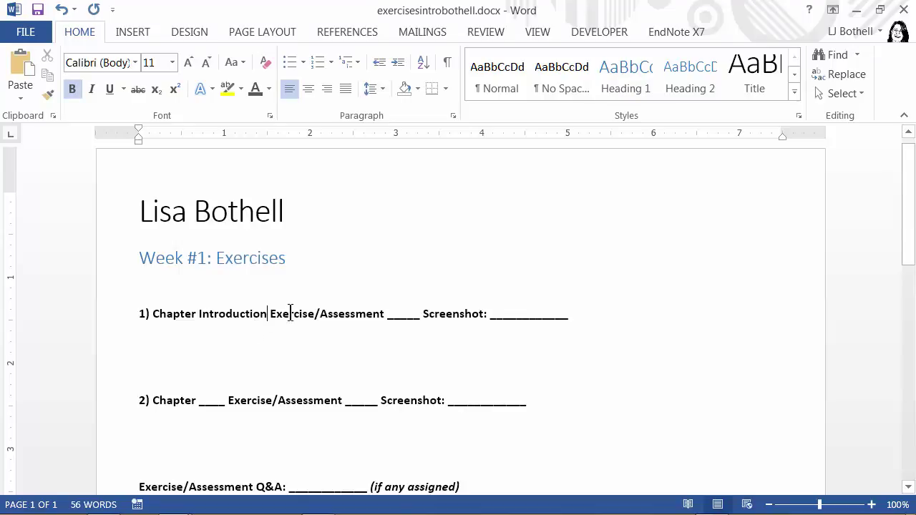
{"action": "left_click_drag", "start_coordinate": [384, 314], "coordinate": [317, 313]}
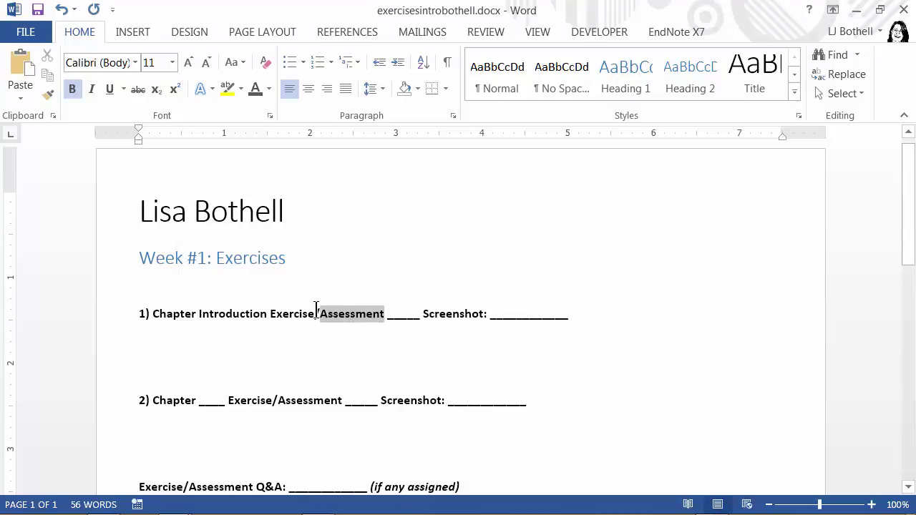
{"action": "key", "text": "Delete"}
Copy "the Microsoft Account Profile" from the screenshot instruction on the Canvas page in Chrome and return to Word
{"action": "key", "text": "alt+Tab"}
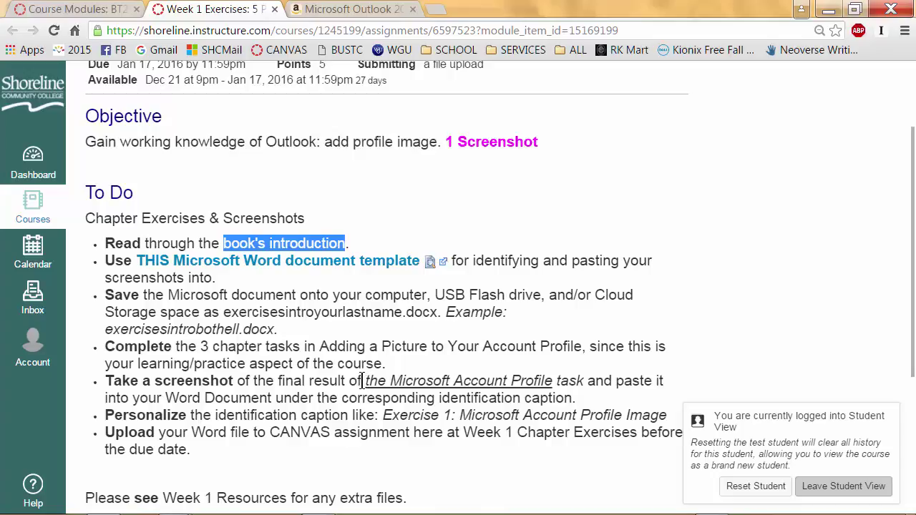
{"action": "left_click_drag", "start_coordinate": [364, 381], "coordinate": [552, 381]}
{"action": "key", "text": "ctrl+c"}
{"action": "key", "text": "alt+Tab"}
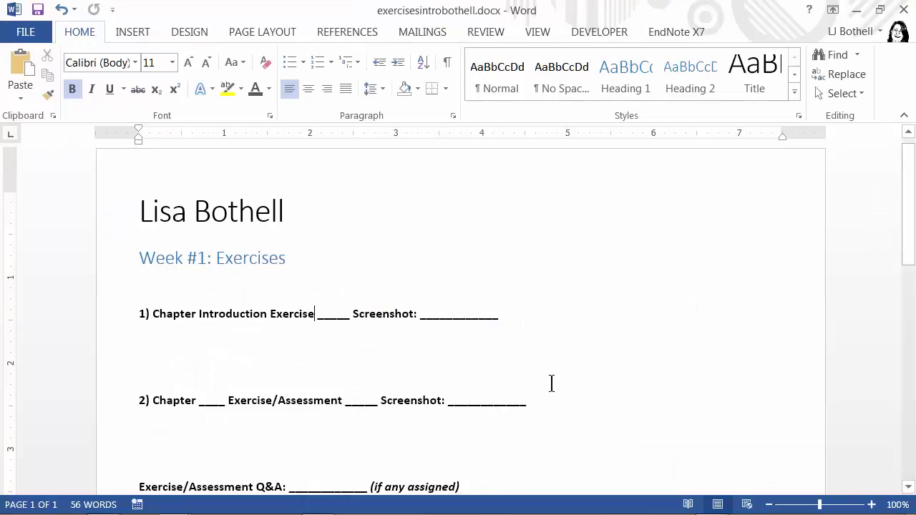
Set the first caption's exercise number to 1 and replace its screenshot blank with the copied task name, pasted as text only
{"action": "left_click_drag", "start_coordinate": [349, 314], "coordinate": [316, 312]}
{"action": "type", "text": "1"}
{"action": "left_click_drag", "start_coordinate": [473, 315], "coordinate": [393, 315]}
{"action": "right_click", "coordinate": [410, 317]}
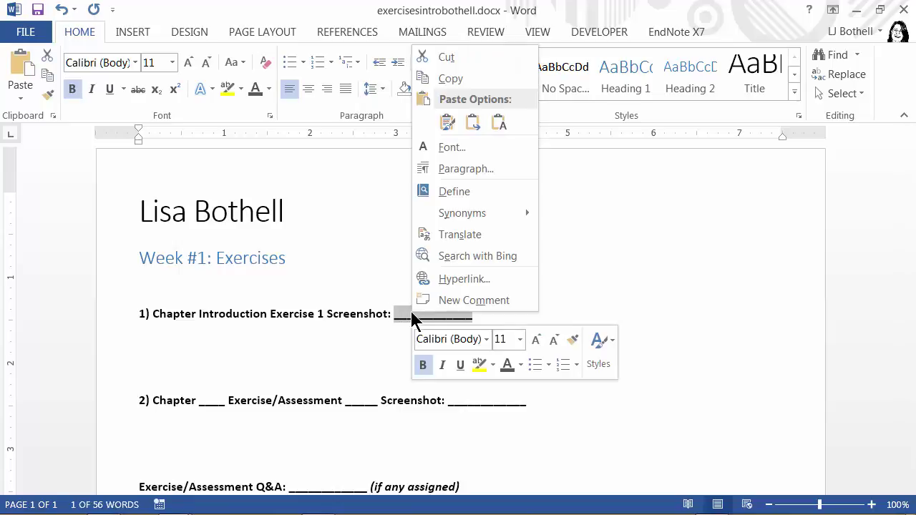
{"action": "left_click", "coordinate": [499, 123]}
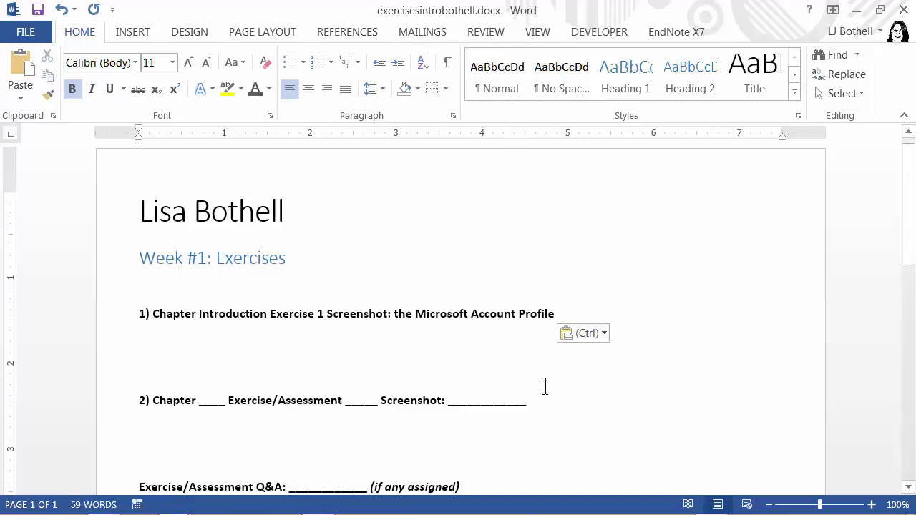
Add a line below the first caption and remove the automatic numbering and indentation from the caption and that line
{"action": "key", "text": "Return"}
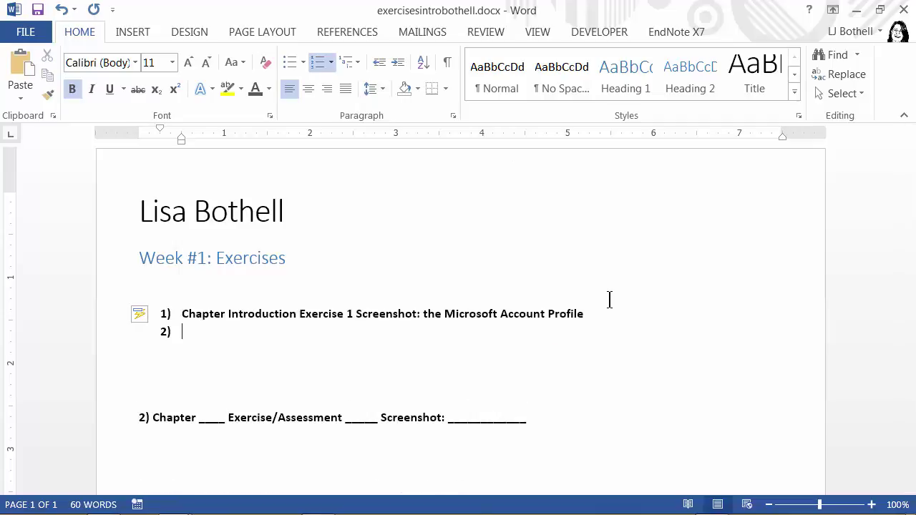
{"action": "left_click", "coordinate": [322, 63]}
{"action": "left_click", "coordinate": [93, 331]}
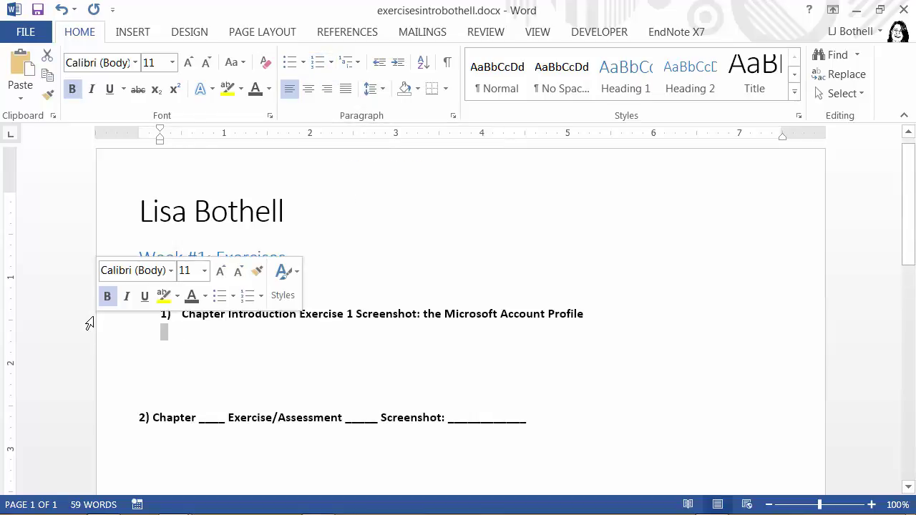
{"action": "left_click_drag", "start_coordinate": [88, 320], "coordinate": [88, 348]}
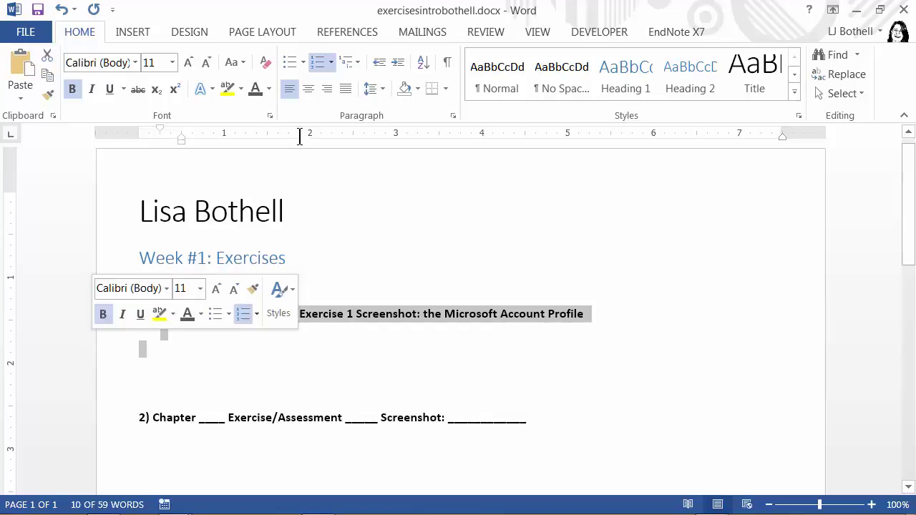
{"action": "left_click", "coordinate": [318, 62]}
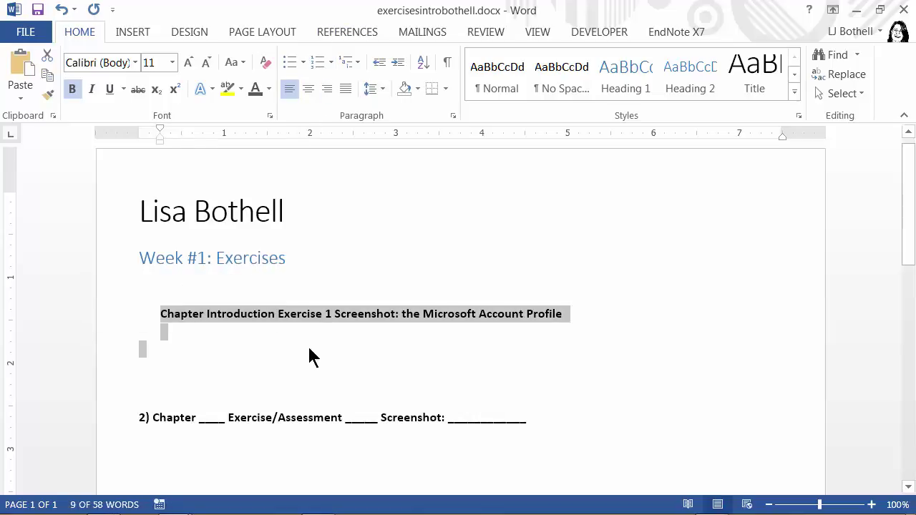
{"action": "left_click", "coordinate": [378, 63]}
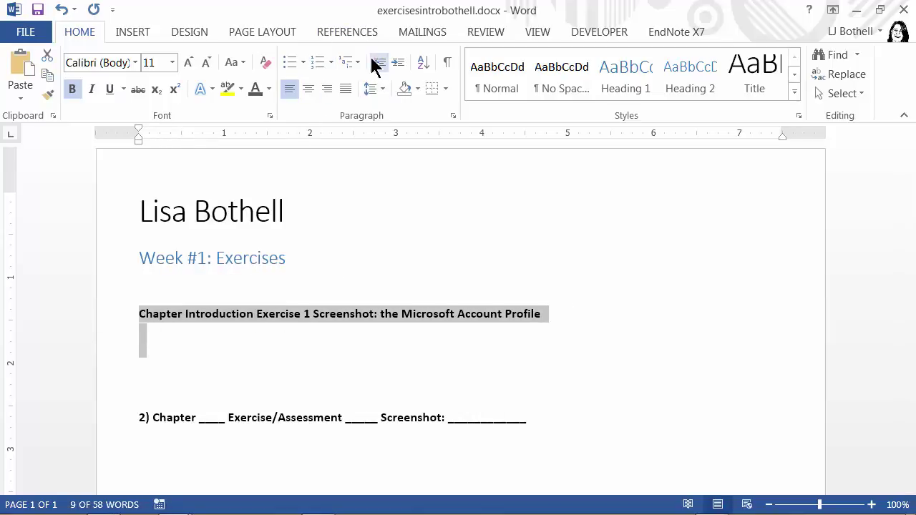
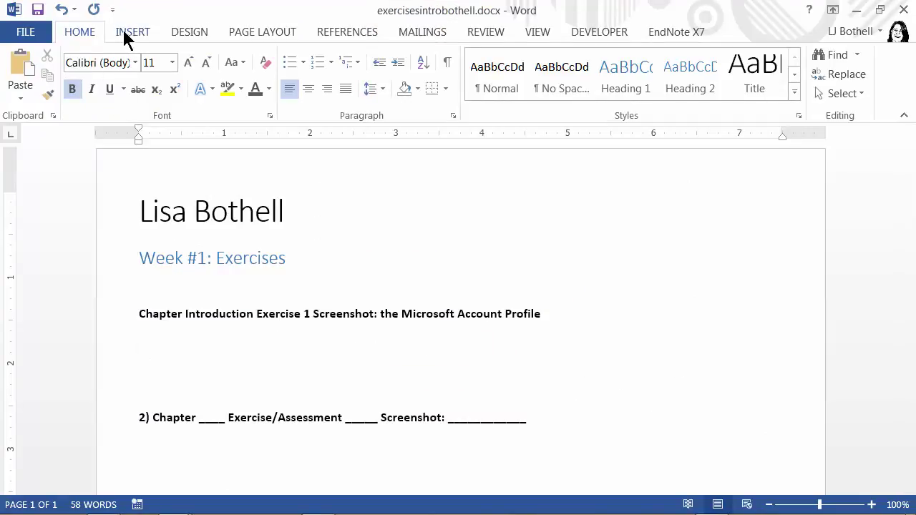
Insert a screenshot of the BT293Plan.docx Word window on the line below the first caption and check its placement
{"action": "left_click", "coordinate": [12, 64]}
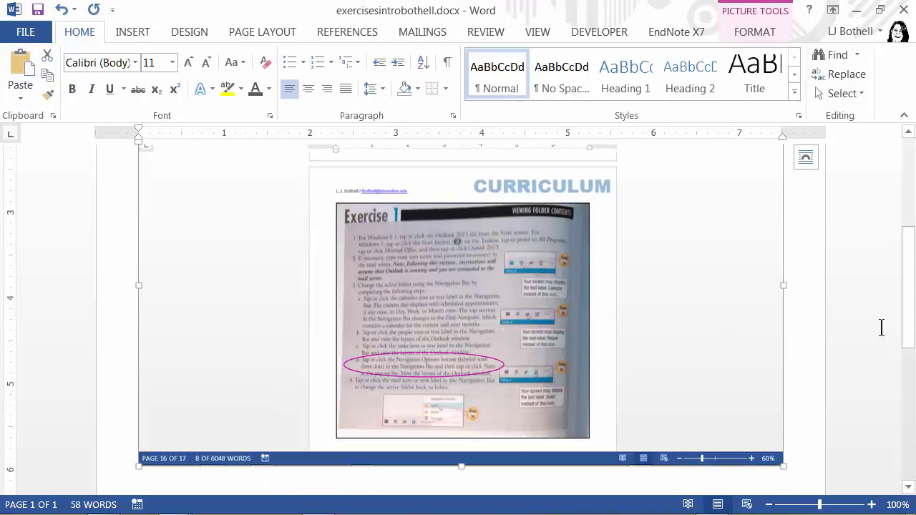
{"action": "scroll", "coordinate": [906, 257], "scroll_direction": "up", "scroll_amount": 3}
{"action": "scroll", "coordinate": [903, 241], "scroll_direction": "up", "scroll_amount": 1}
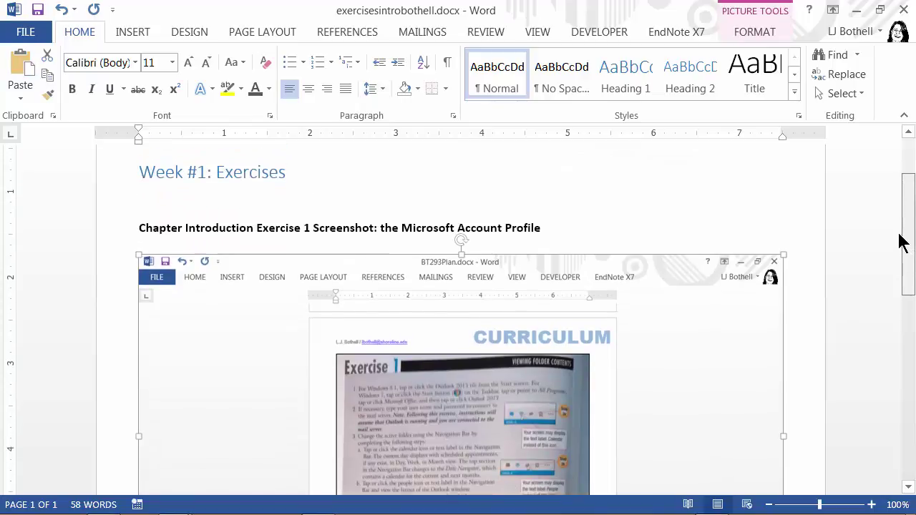
{"action": "scroll", "coordinate": [902, 229], "scroll_direction": "up", "scroll_amount": 2}
{"action": "scroll", "coordinate": [901, 247], "scroll_direction": "down", "scroll_amount": 2}
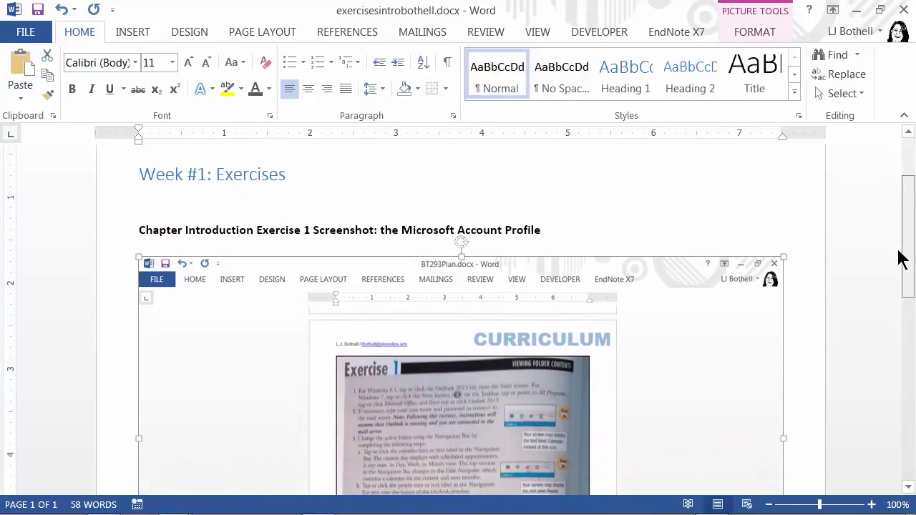
{"action": "scroll", "coordinate": [900, 261], "scroll_direction": "down", "scroll_amount": 2}
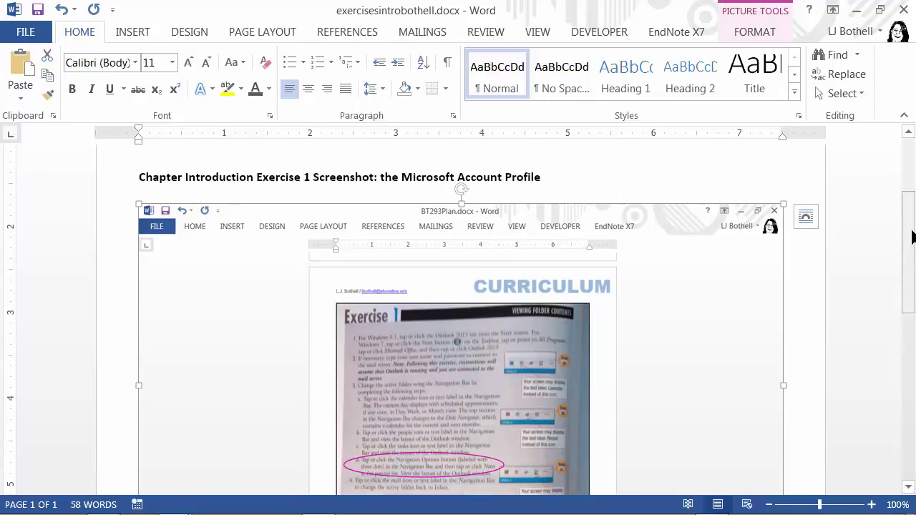
{"action": "scroll", "coordinate": [912, 214], "scroll_direction": "down", "scroll_amount": 2}
{"action": "scroll", "coordinate": [908, 236], "scroll_direction": "up", "scroll_amount": 1}
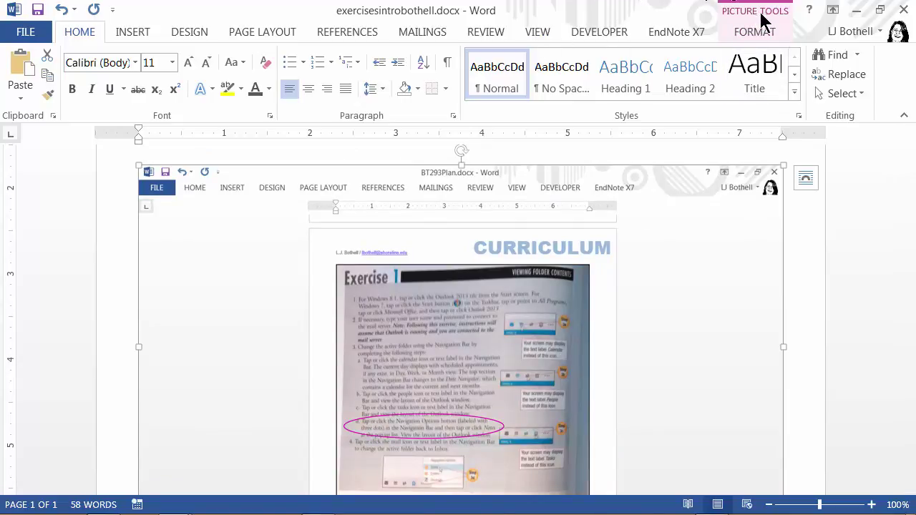
Crop both sides and the lower edge of the inserted screenshot, leaving it about 3.77" wide and 3.99" high
{"action": "left_click", "coordinate": [761, 34]}
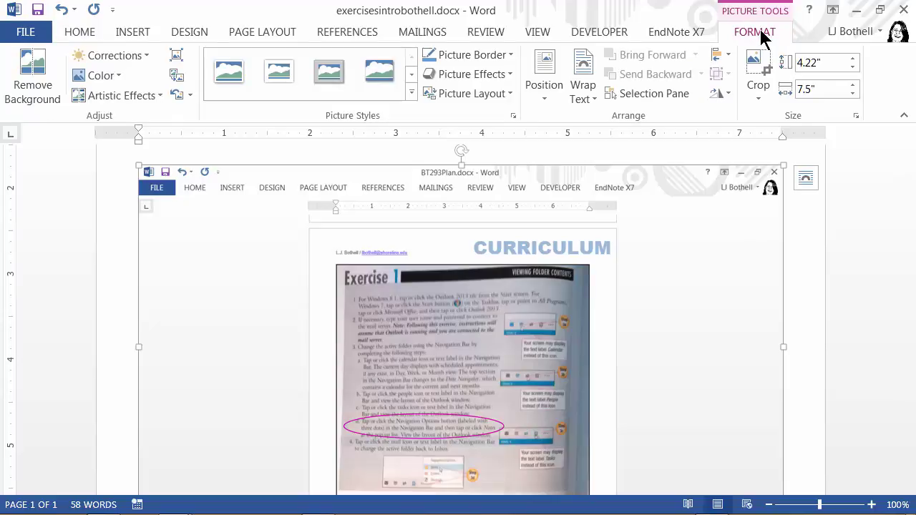
{"action": "left_click", "coordinate": [758, 68]}
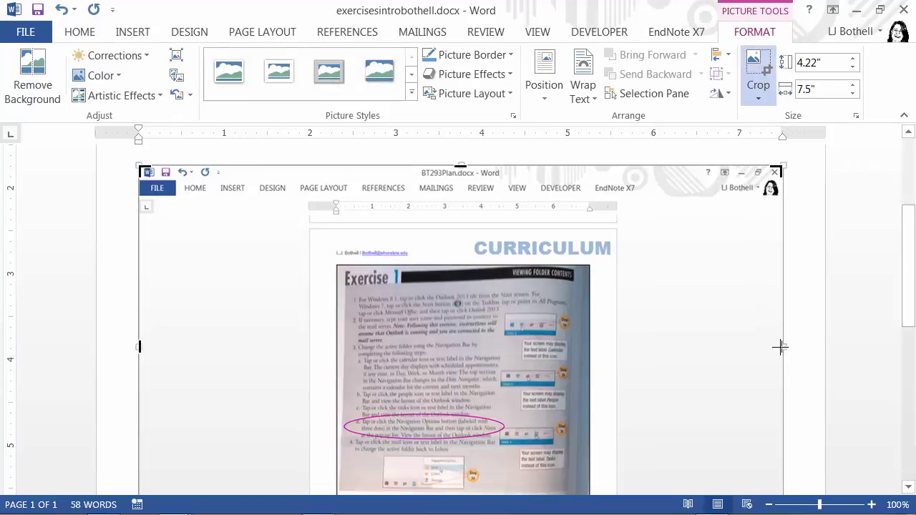
{"action": "left_click_drag", "start_coordinate": [780, 347], "coordinate": [637, 358]}
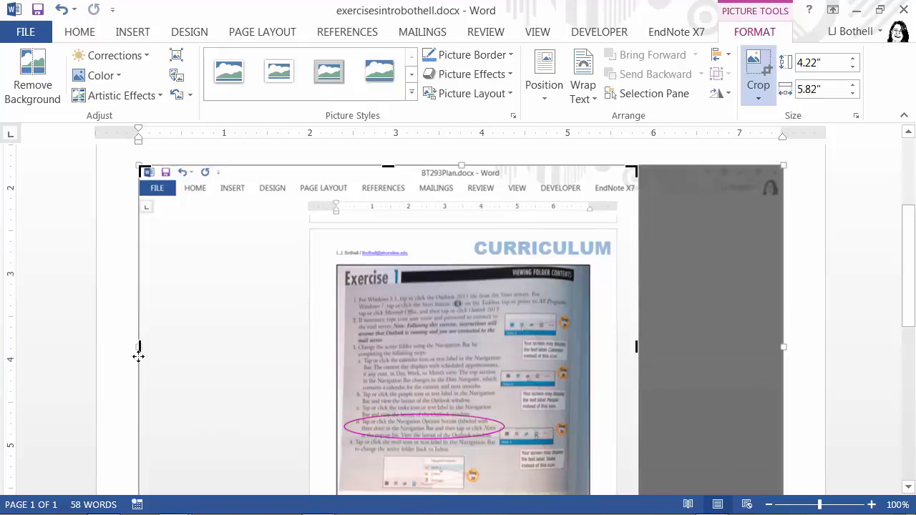
{"action": "left_click_drag", "start_coordinate": [140, 346], "coordinate": [315, 355]}
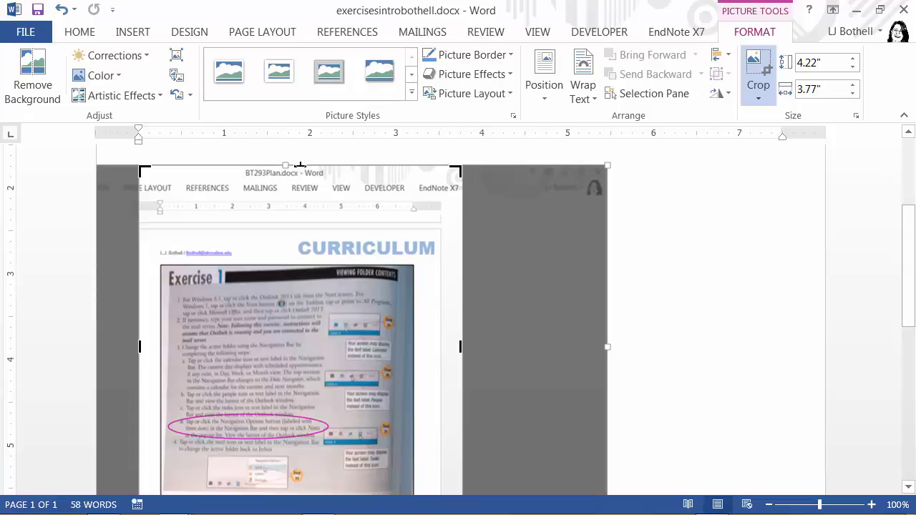
{"action": "left_click_drag", "start_coordinate": [906, 252], "coordinate": [906, 317]}
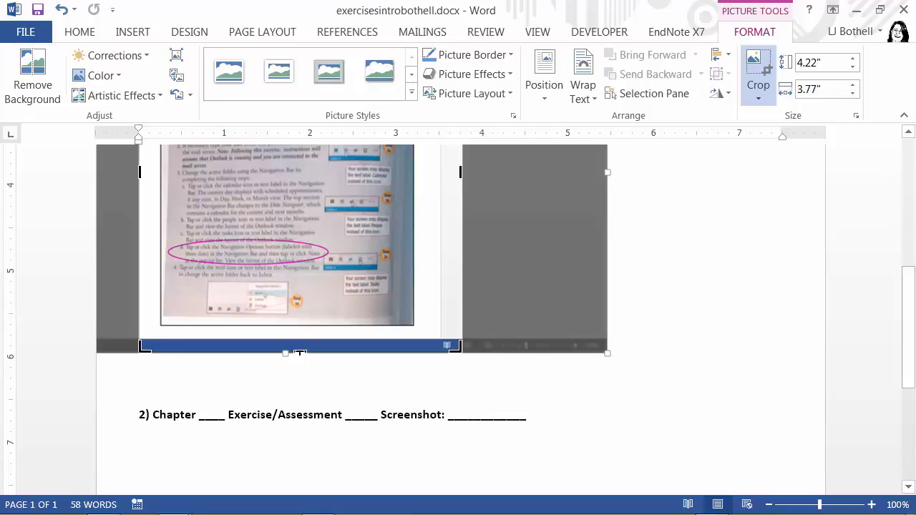
{"action": "left_click_drag", "start_coordinate": [299, 352], "coordinate": [297, 333]}
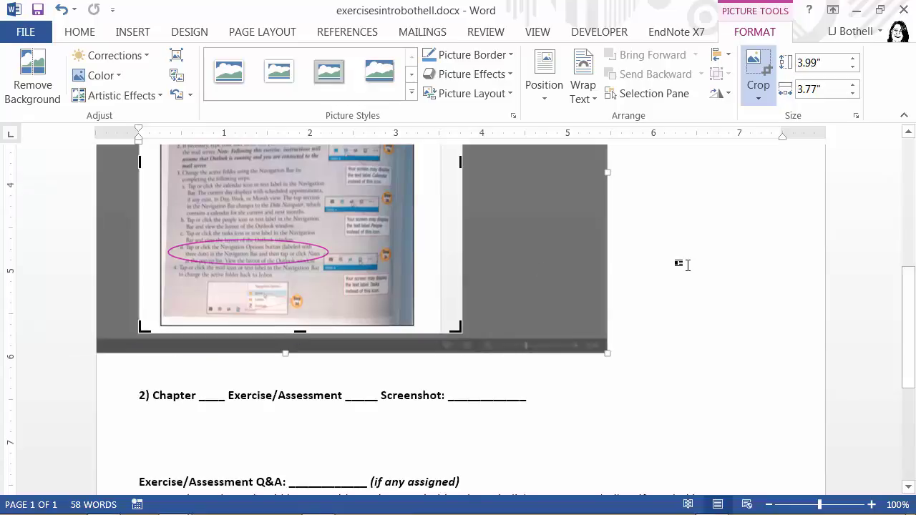
{"action": "left_click_drag", "start_coordinate": [908, 271], "coordinate": [909, 210]}
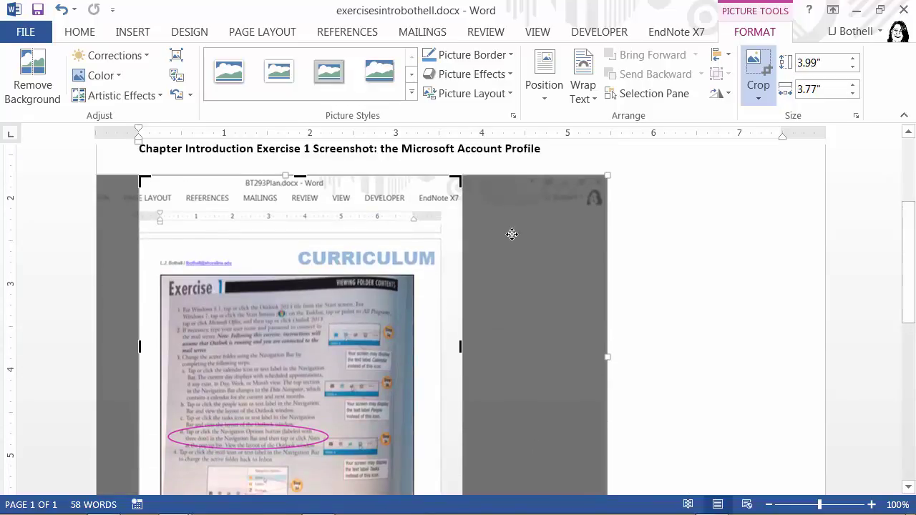
{"action": "left_click", "coordinate": [711, 260]}
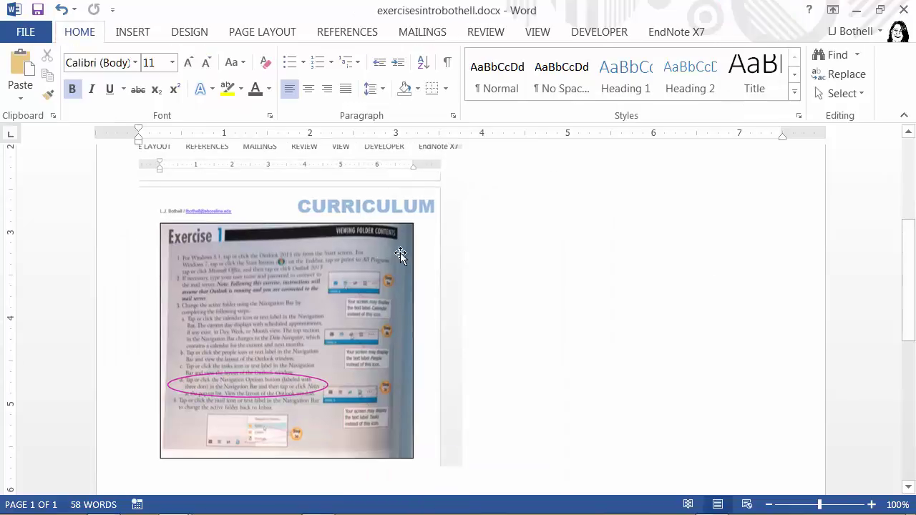
Enlarge the cropped screenshot proportionally to about 4.88" wide by 5.17" high and centre it on the page
{"action": "left_click", "coordinate": [330, 270]}
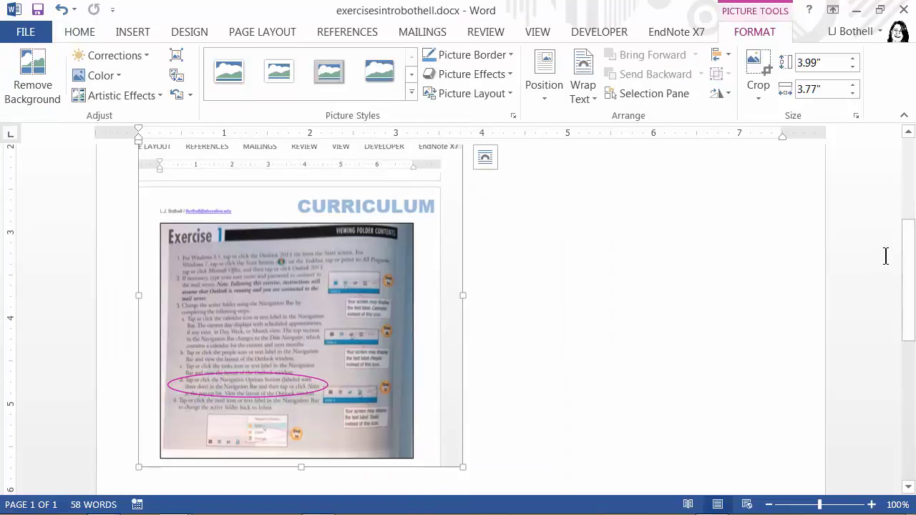
{"action": "scroll", "coordinate": [910, 252], "scroll_direction": "up", "scroll_amount": 2}
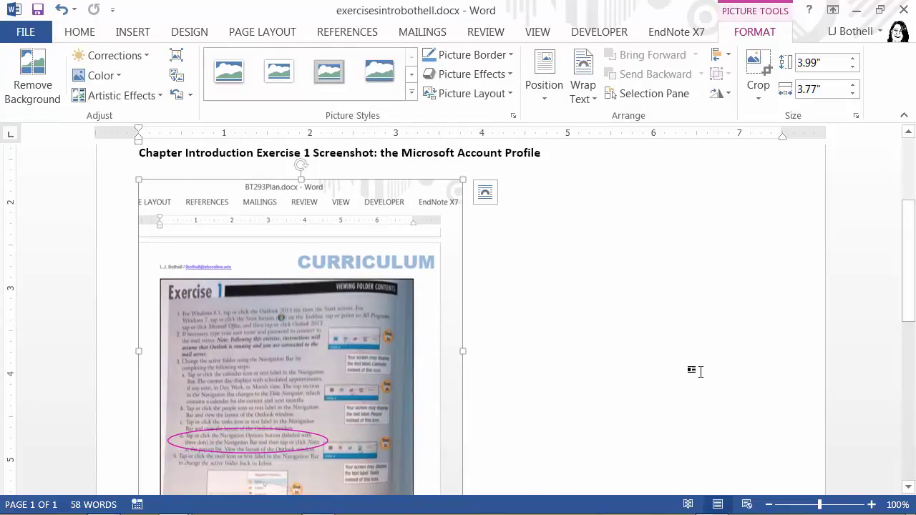
{"action": "left_click_drag", "start_coordinate": [910, 265], "coordinate": [913, 327]}
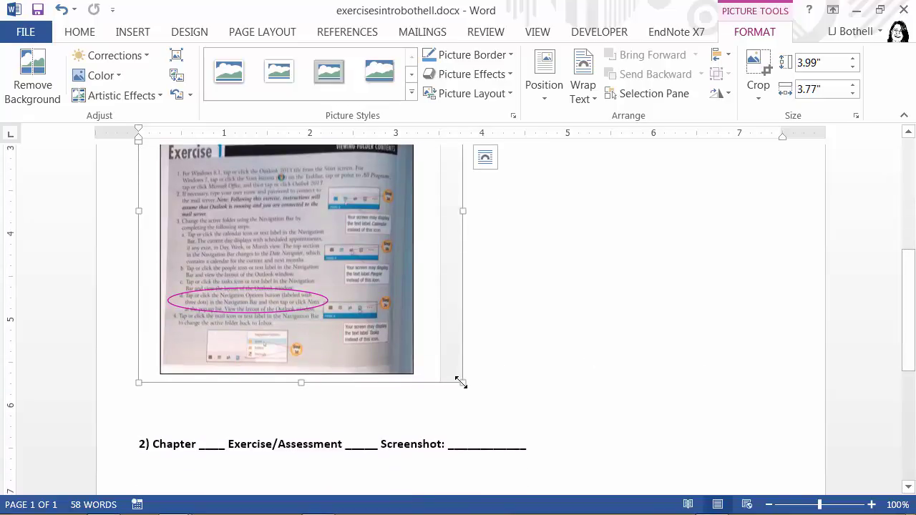
{"action": "left_click_drag", "start_coordinate": [460, 383], "coordinate": [557, 442]}
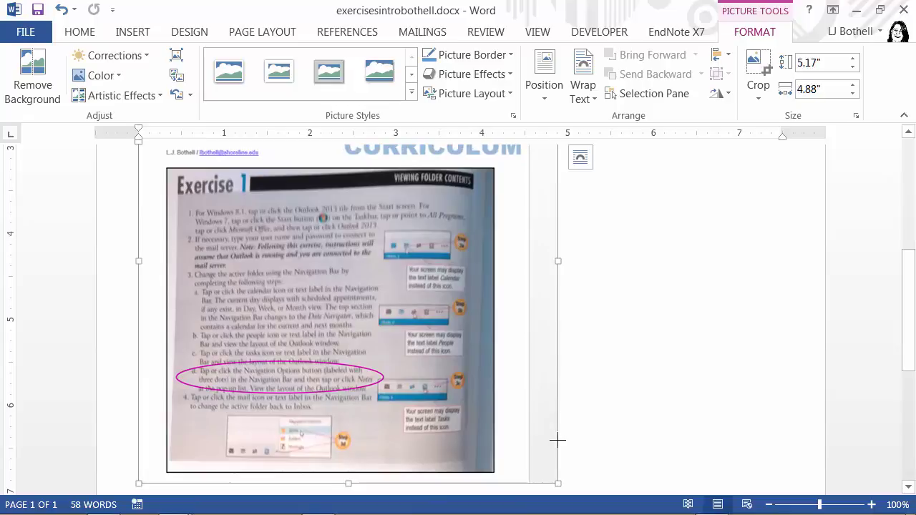
{"action": "left_click", "coordinate": [78, 35]}
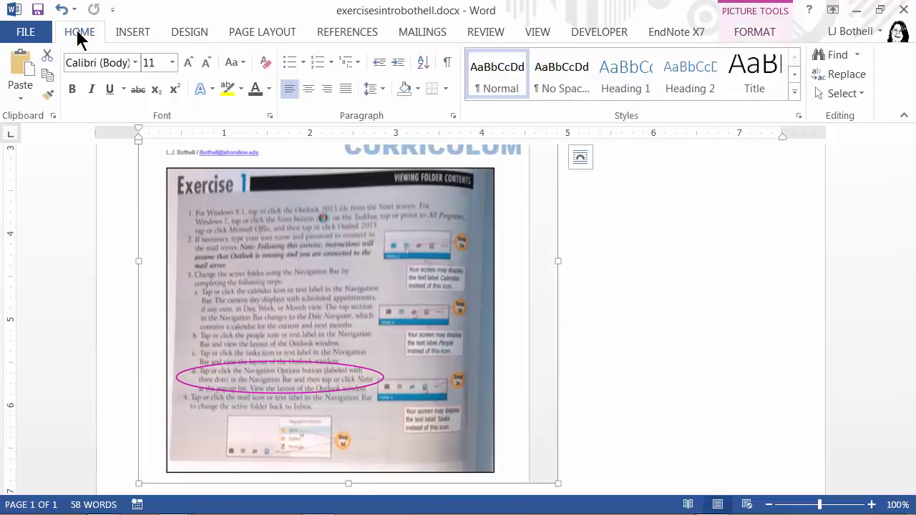
{"action": "left_click", "coordinate": [308, 89]}
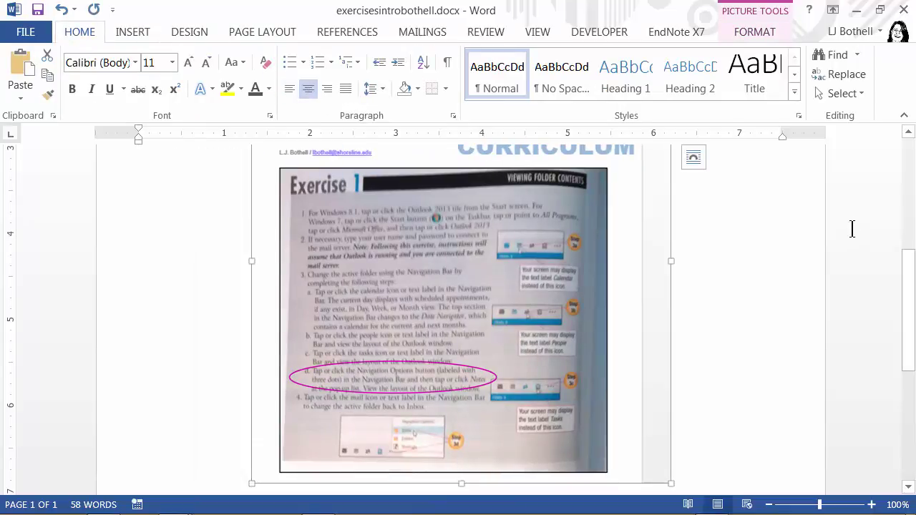
Review the name title, the week heading, the first caption's chapter, exercise number and task name, and the screenshot
{"action": "left_click_drag", "start_coordinate": [906, 297], "coordinate": [906, 199]}
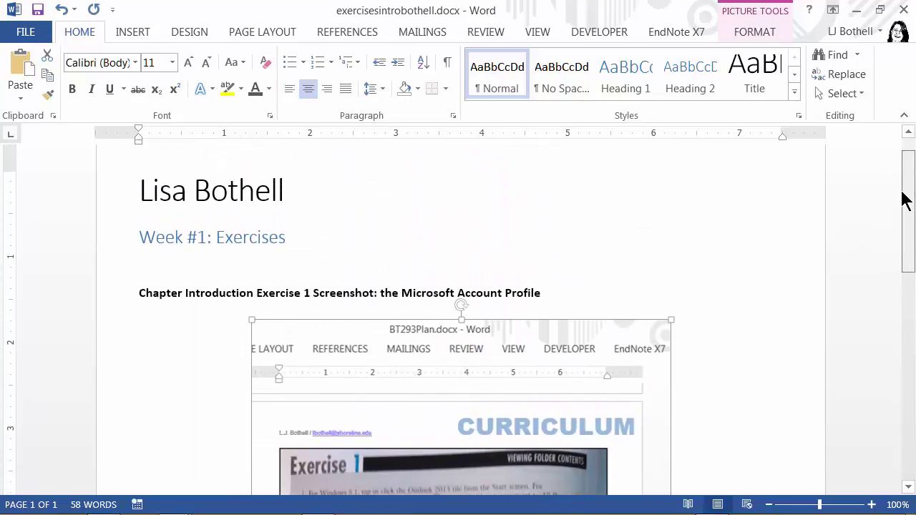
{"action": "double_click", "coordinate": [224, 188]}
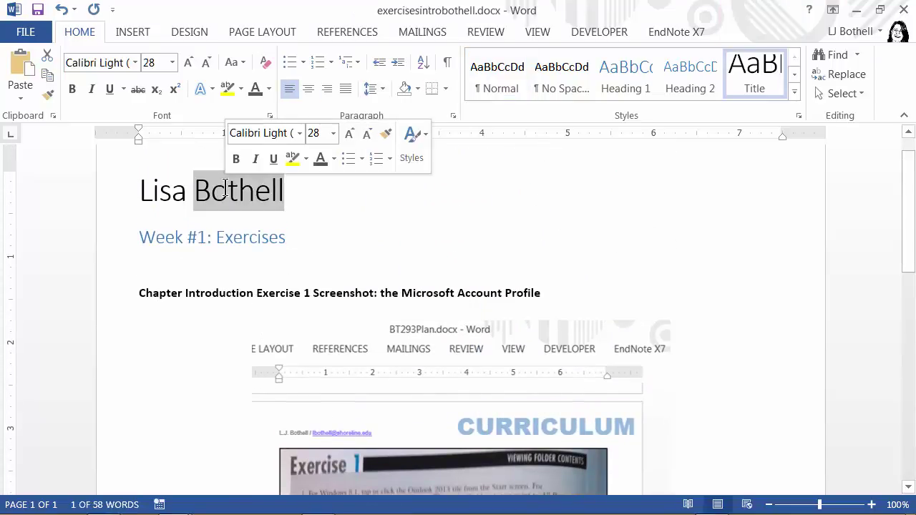
{"action": "left_click_drag", "start_coordinate": [139, 236], "coordinate": [262, 237]}
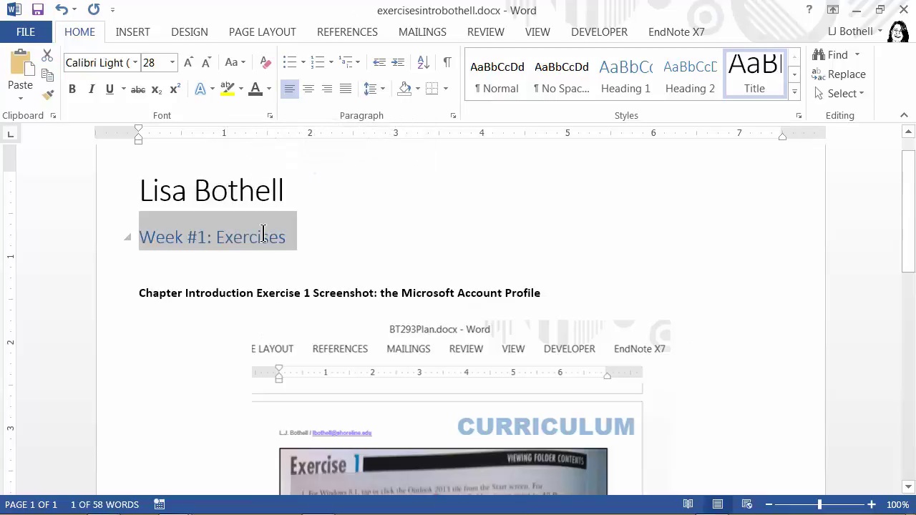
{"action": "left_click", "coordinate": [262, 237]}
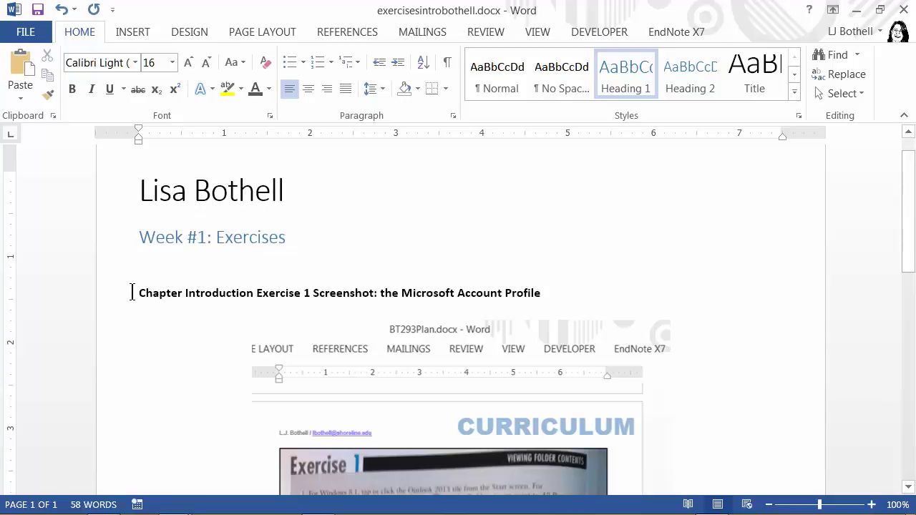
{"action": "double_click", "coordinate": [206, 293]}
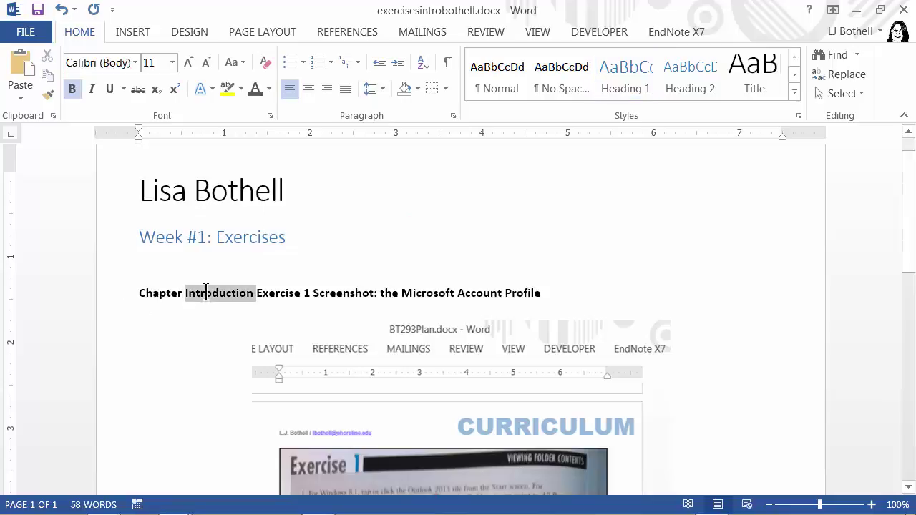
{"action": "left_click", "coordinate": [306, 293]}
{"action": "left_click", "coordinate": [306, 292]}
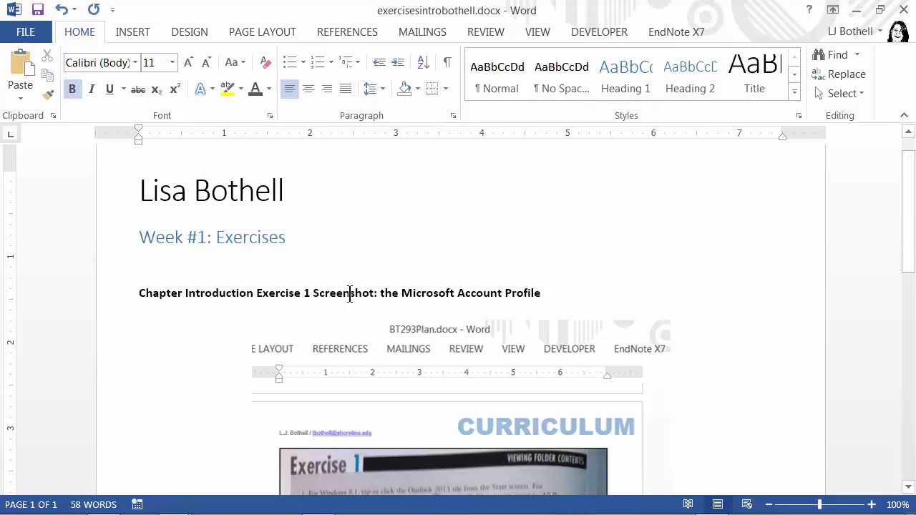
{"action": "left_click_drag", "start_coordinate": [380, 293], "coordinate": [532, 293]}
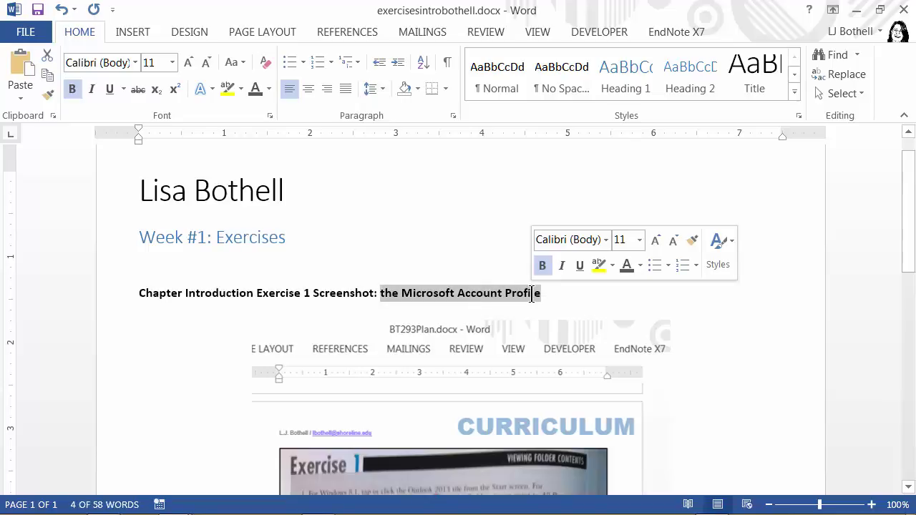
{"action": "left_click_drag", "start_coordinate": [910, 221], "coordinate": [906, 291]}
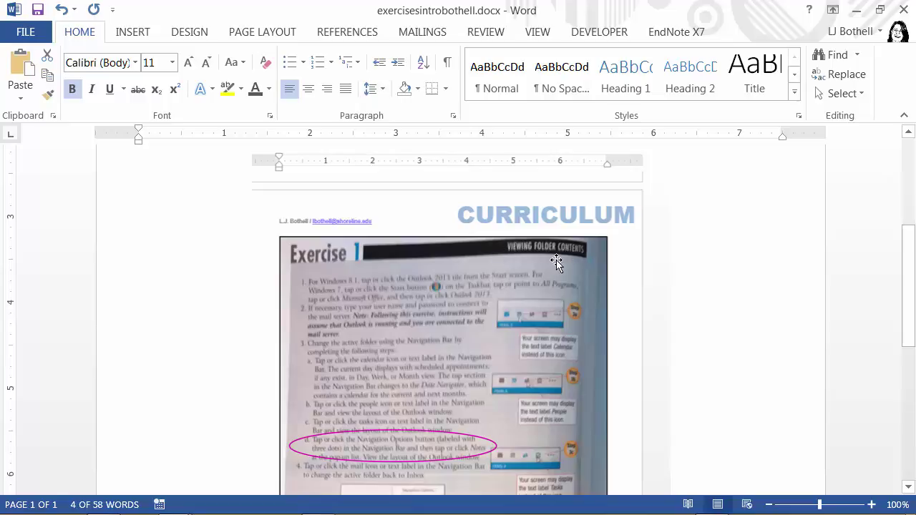
Delete the unused second caption and all remaining template text below it, including the Exercise/Assessment Q&A section
{"action": "left_click_drag", "start_coordinate": [907, 251], "coordinate": [911, 393]}
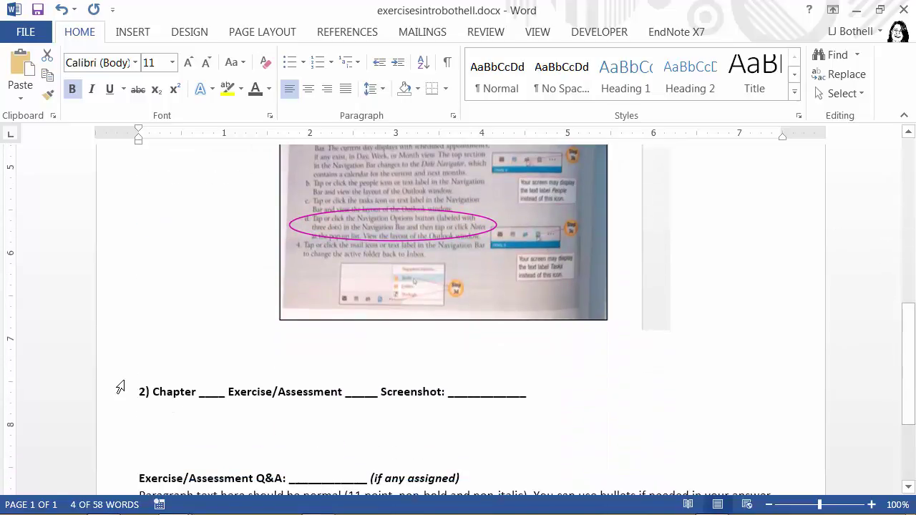
{"action": "left_click_drag", "start_coordinate": [132, 388], "coordinate": [234, 510]}
{"action": "key", "text": "Delete"}
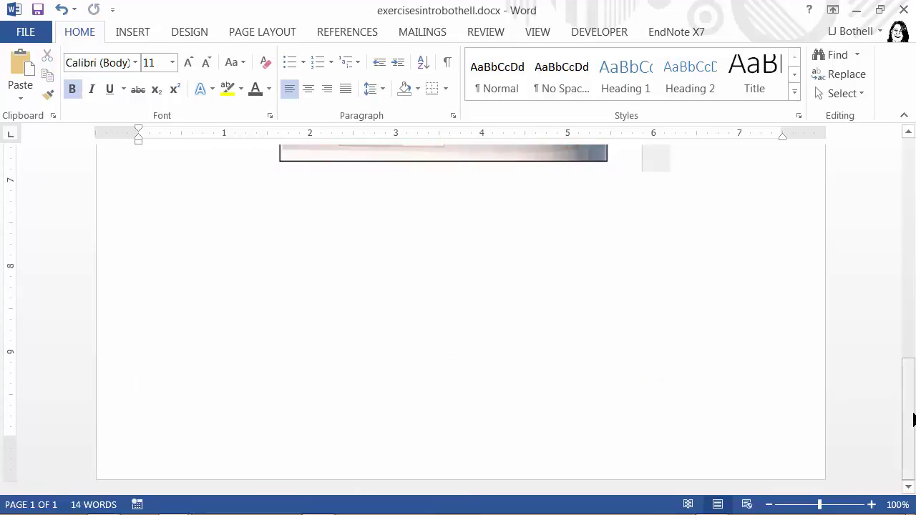
Save exercisesintrobothell.docx and close it to return to the Canvas assignment in Chrome
{"action": "left_click_drag", "start_coordinate": [909, 419], "coordinate": [908, 194]}
{"action": "key", "text": "ctrl+s"}
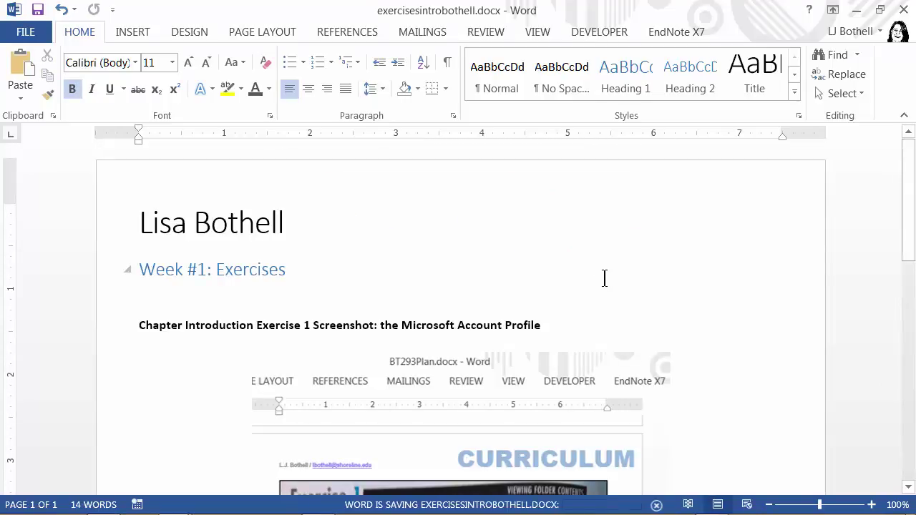
{"action": "left_click", "coordinate": [903, 9]}
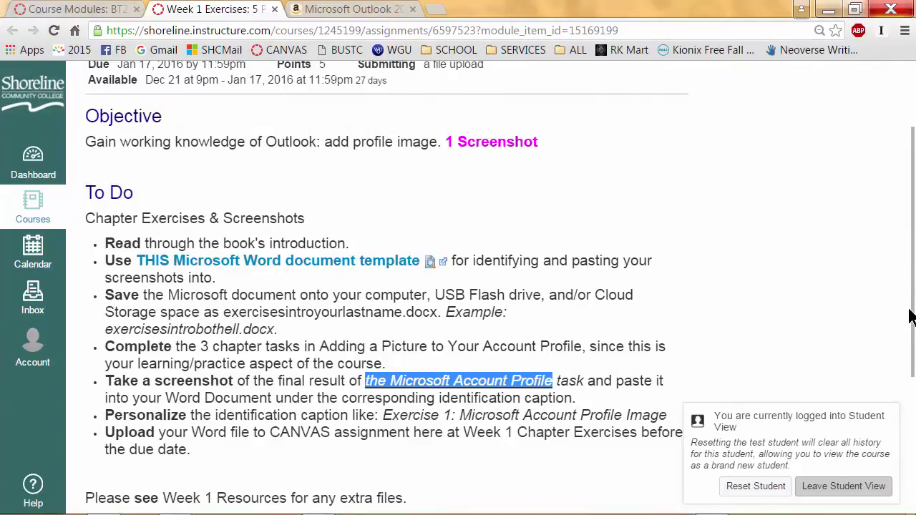
Start the Week 1 Exercises submission and attach exercisesintrobothell.docx from the BT293 assignments folder as the file upload
{"action": "scroll", "coordinate": [899, 244], "scroll_direction": "up", "scroll_amount": 2}
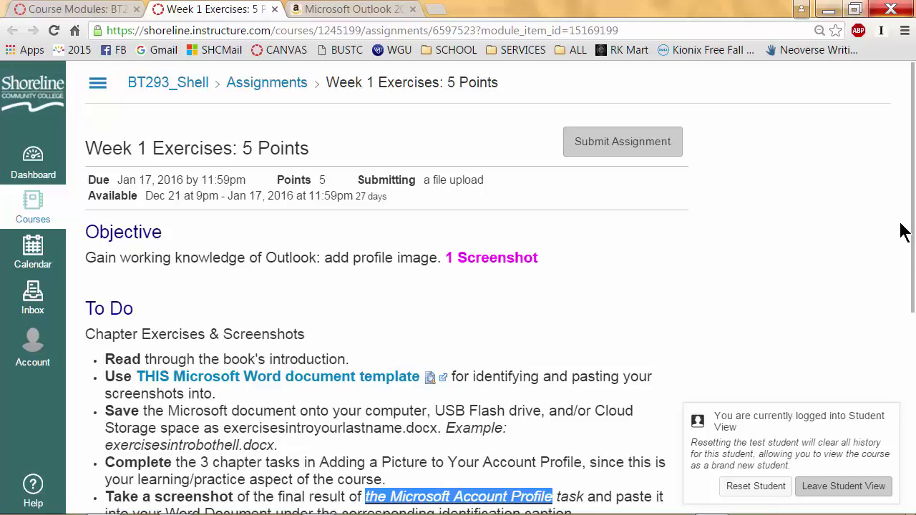
{"action": "left_click", "coordinate": [621, 141]}
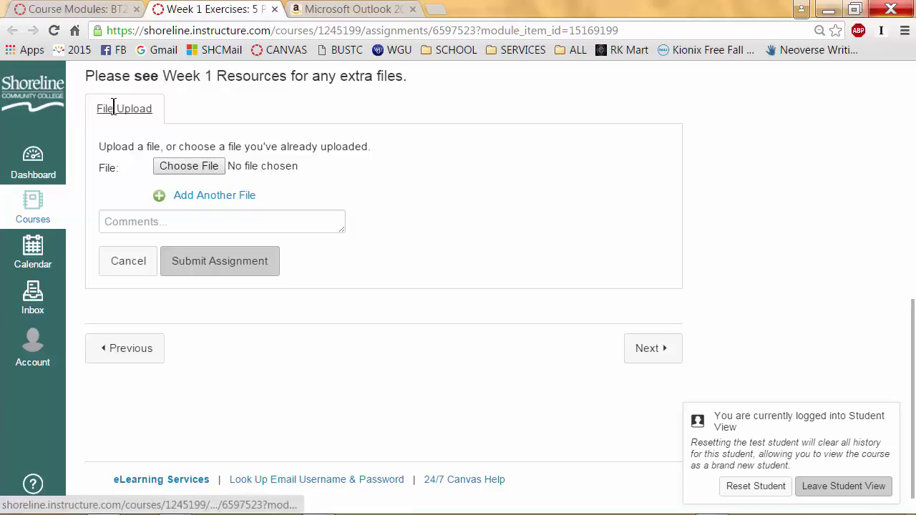
{"action": "left_click", "coordinate": [175, 167]}
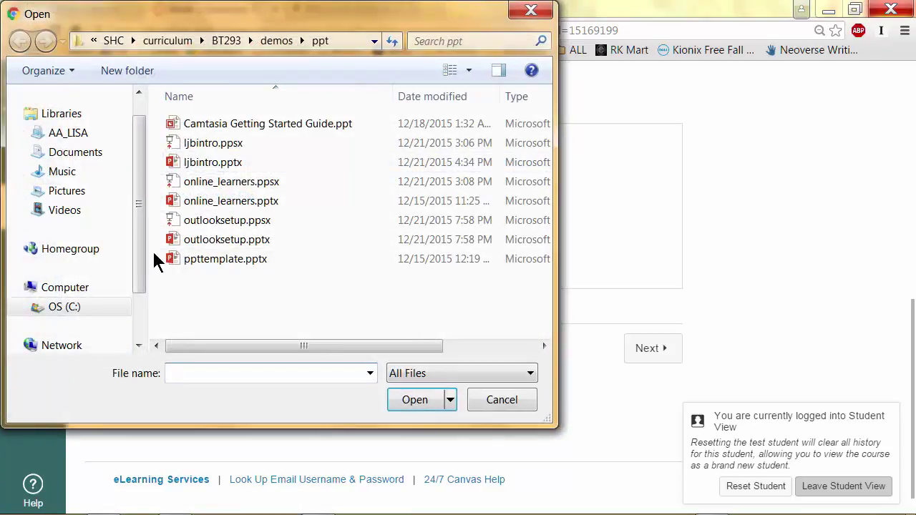
{"action": "left_click", "coordinate": [216, 42]}
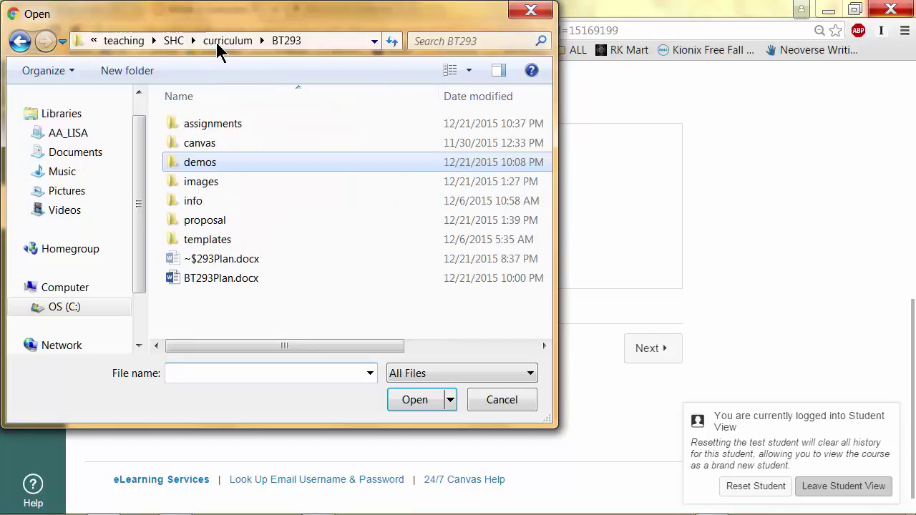
{"action": "double_click", "coordinate": [214, 124]}
{"action": "left_click", "coordinate": [221, 126]}
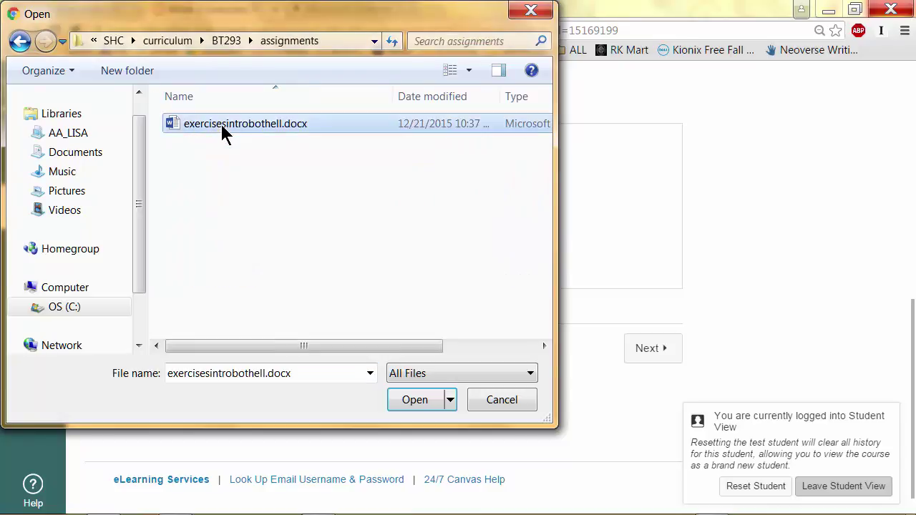
{"action": "left_click", "coordinate": [414, 406]}
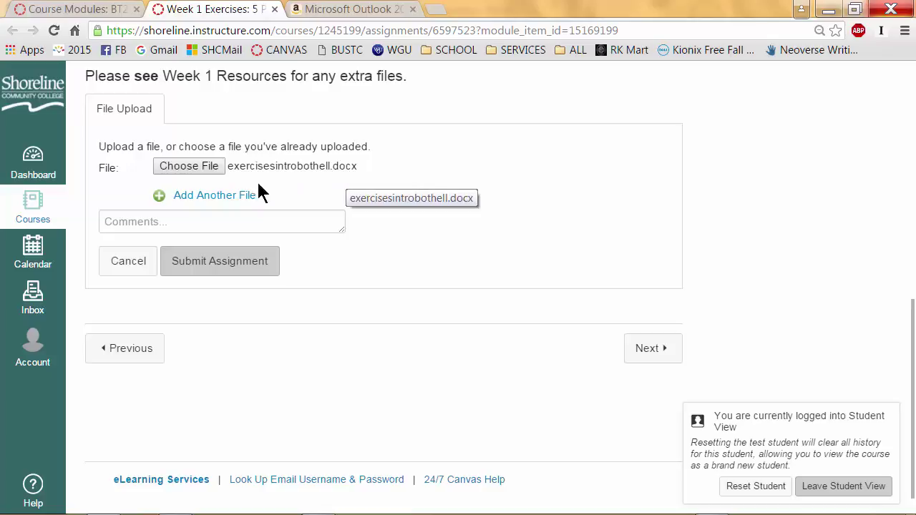
Add a comment saying "Hi" to the instructor by nickname, submit the assignment and check the submission status on the assignment page
{"action": "left_click", "coordinate": [174, 223]}
{"action": "type", "text": "Hi"}
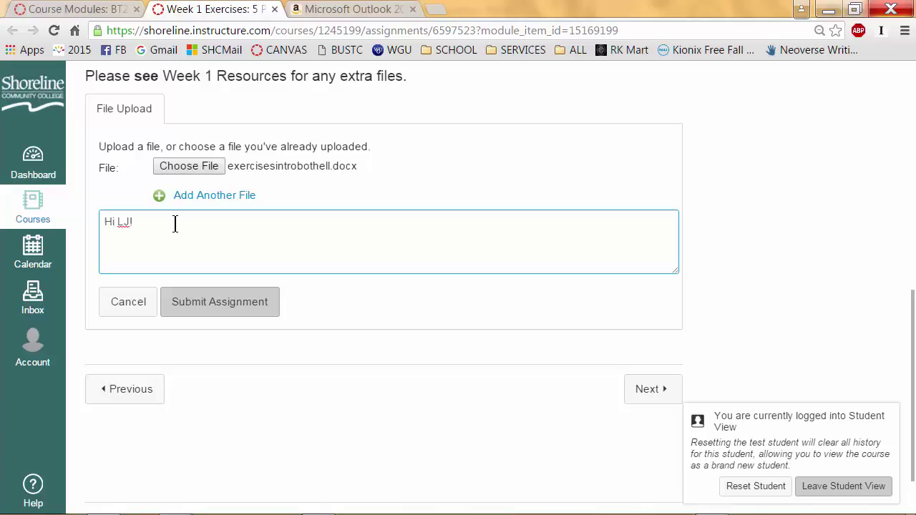
{"action": "type", "text": "LJ!"}
{"action": "left_click", "coordinate": [200, 309]}
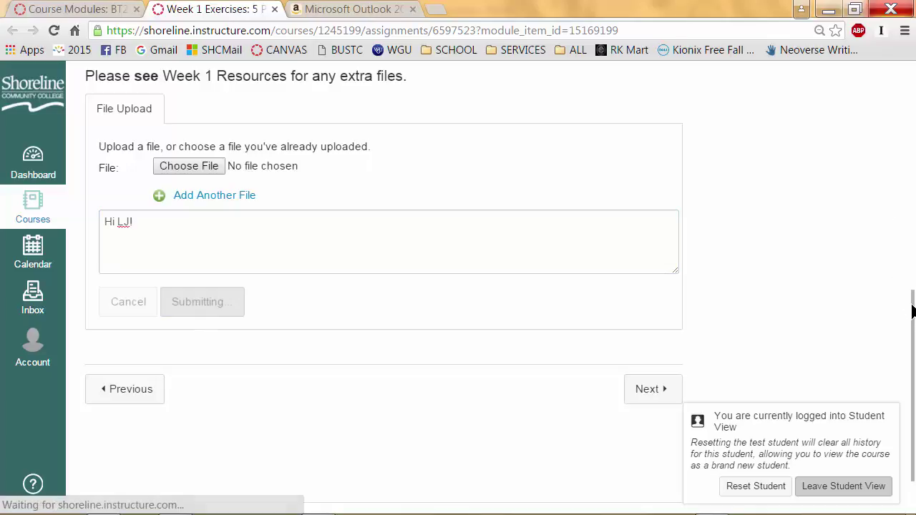
{"action": "left_click_drag", "start_coordinate": [908, 302], "coordinate": [894, 86]}
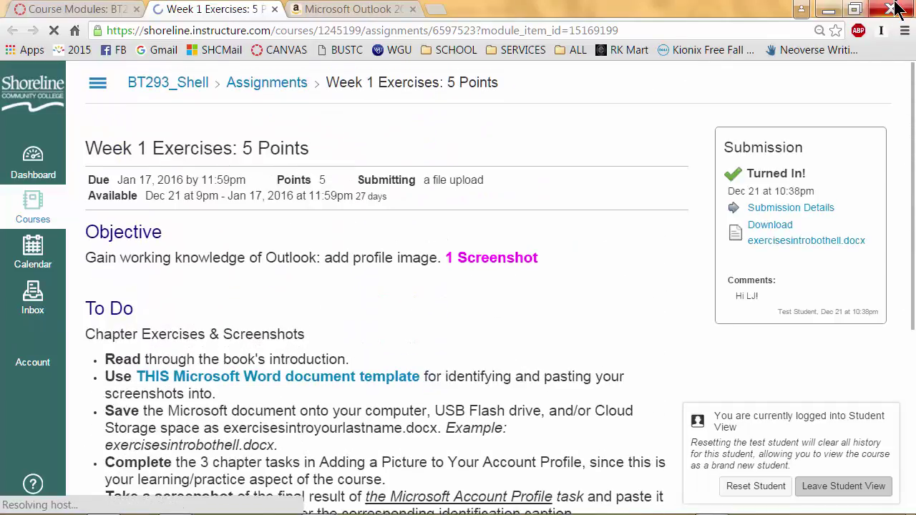